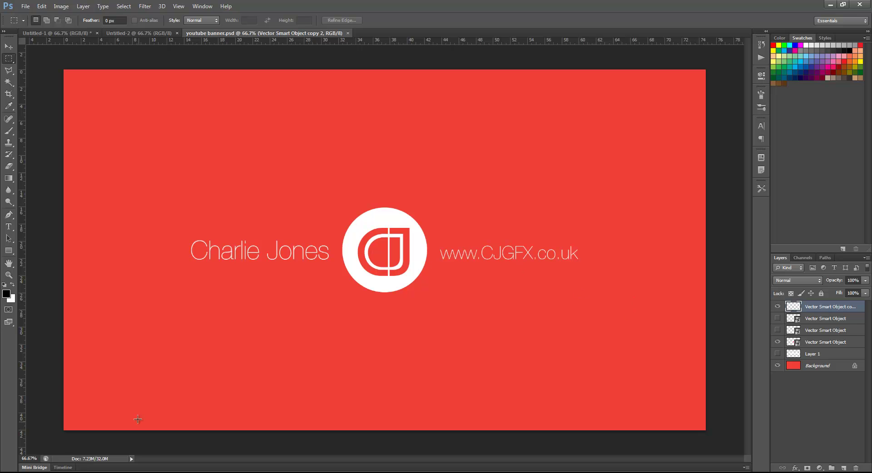
Switch from Photoshop to the browser showing the channel's YouTube page.
key(alt+Tab)
Compare the channel page with the Channel Art Guidelines, ending on the 2120 x 1192 px template specs.
click(123, 5)
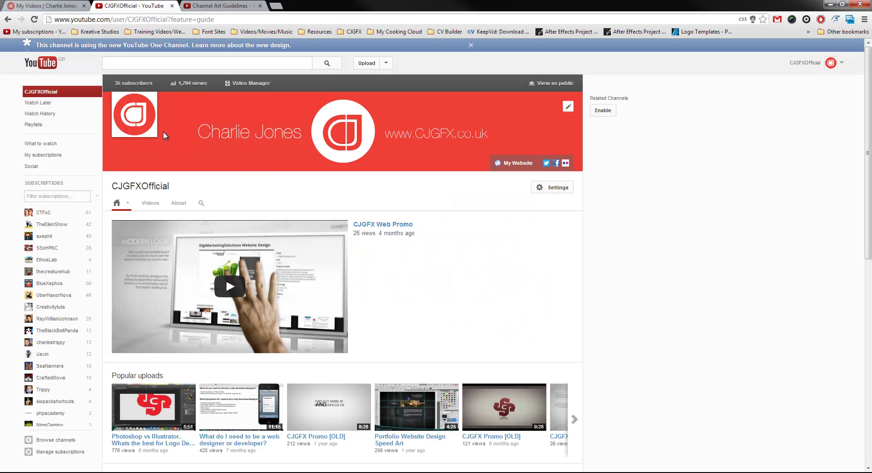
mouse_move(397, 246)
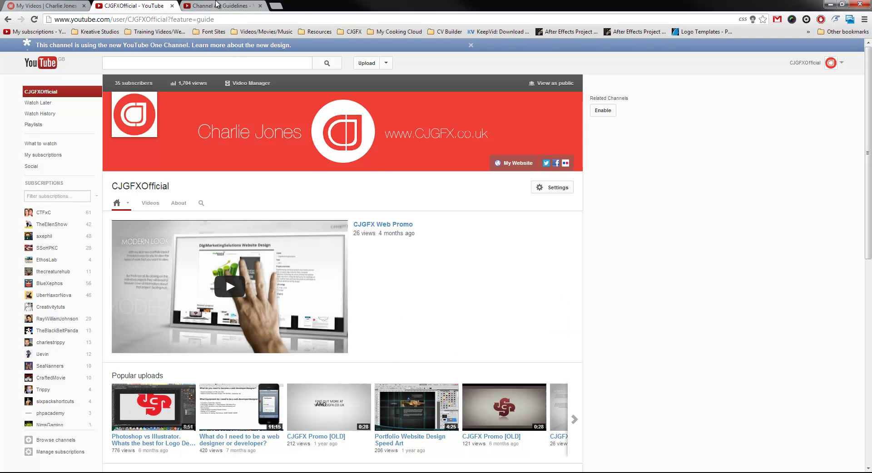
click(219, 7)
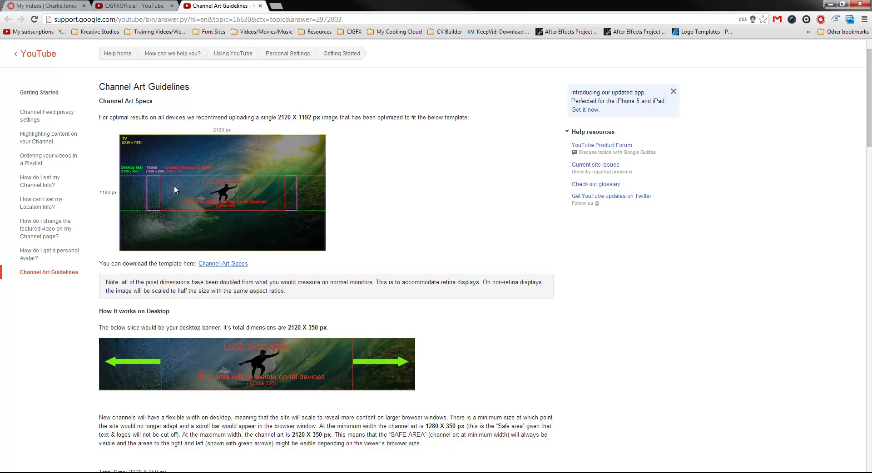
click(131, 6)
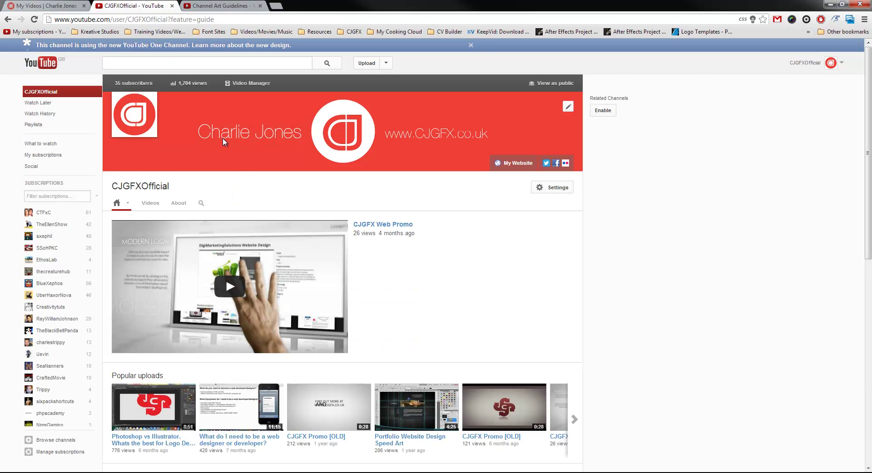
click(200, 5)
click(143, 4)
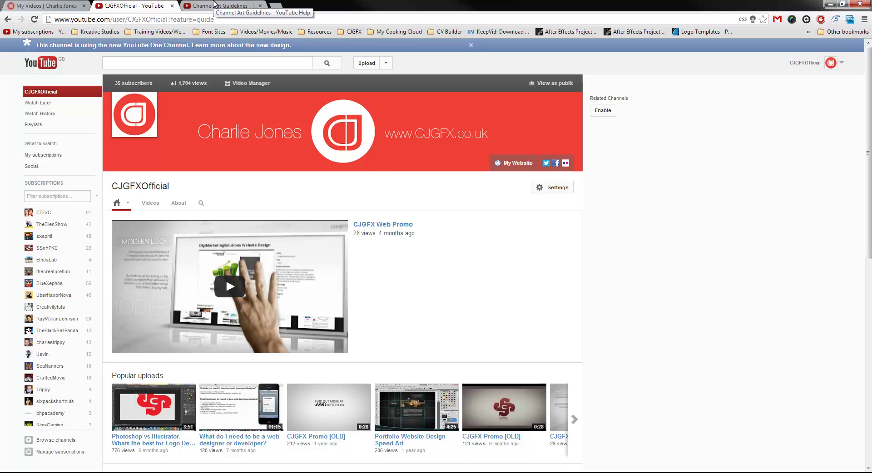
click(212, 7)
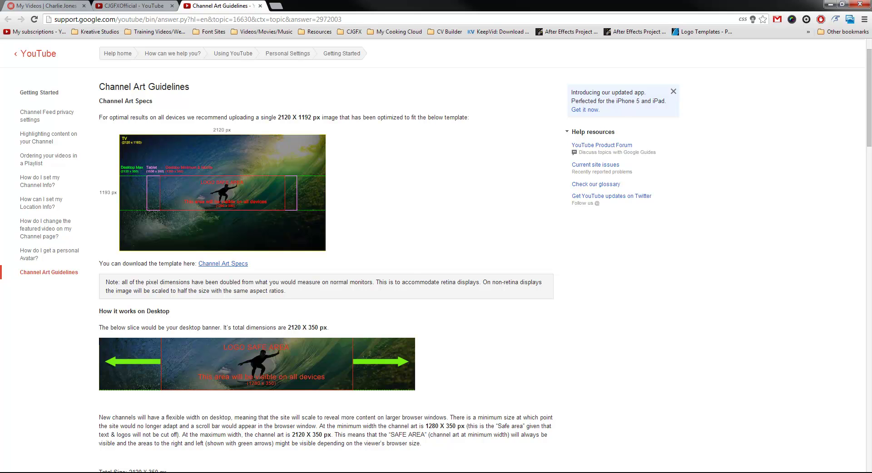
Back in Photoshop, confirm Untitled-1 measures 2120 × 350 px in Image Size, cancelling unchanged.
key(alt+Tab)
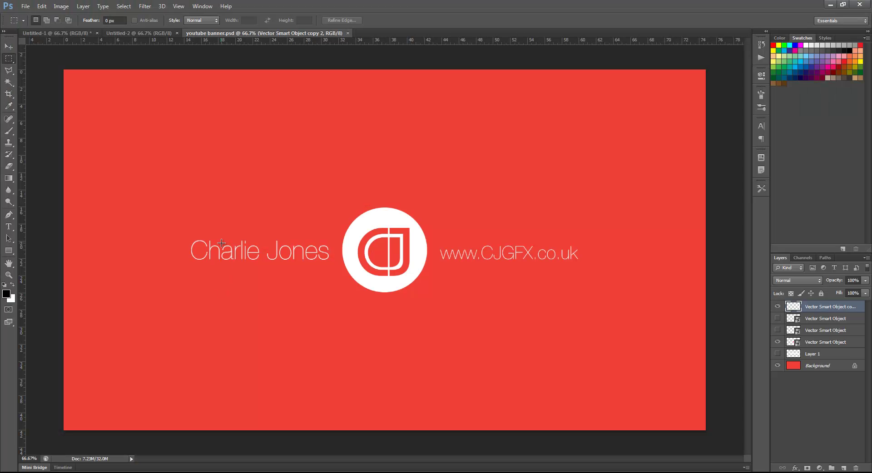
click(69, 33)
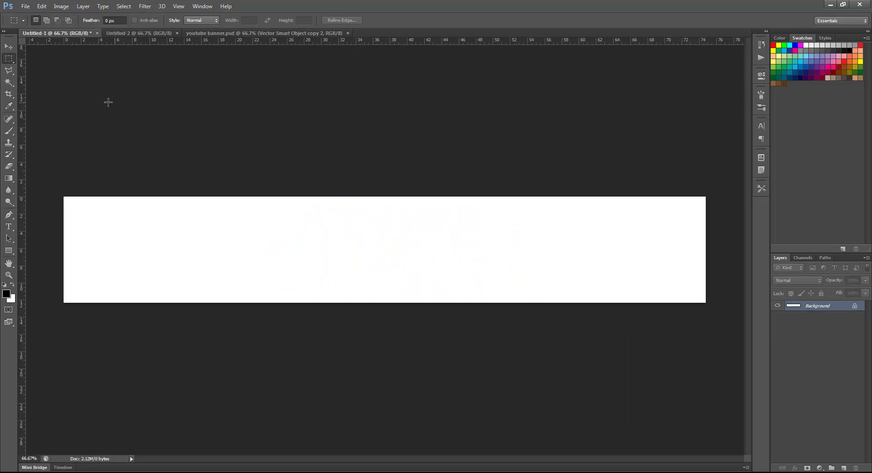
click(60, 6)
click(77, 73)
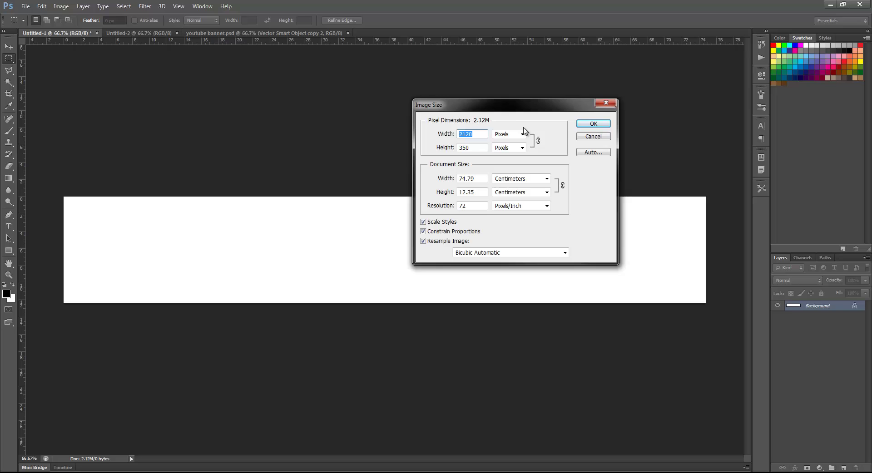
drag(498, 101, 448, 74)
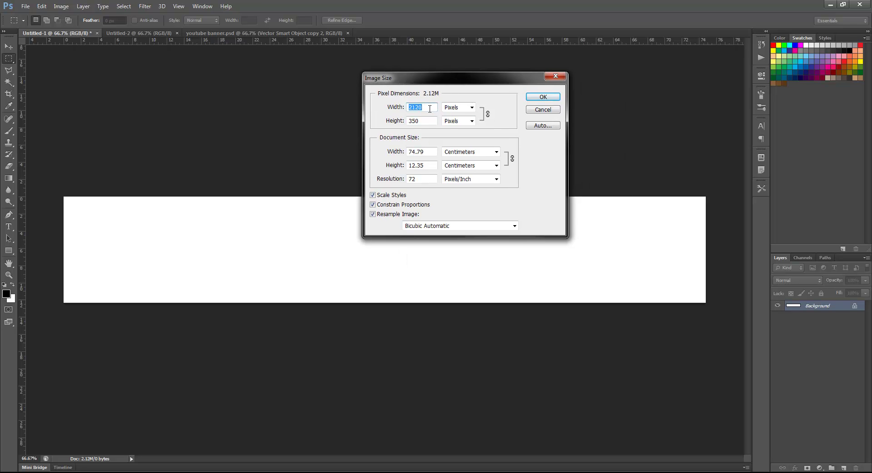
double_click(432, 121)
click(530, 111)
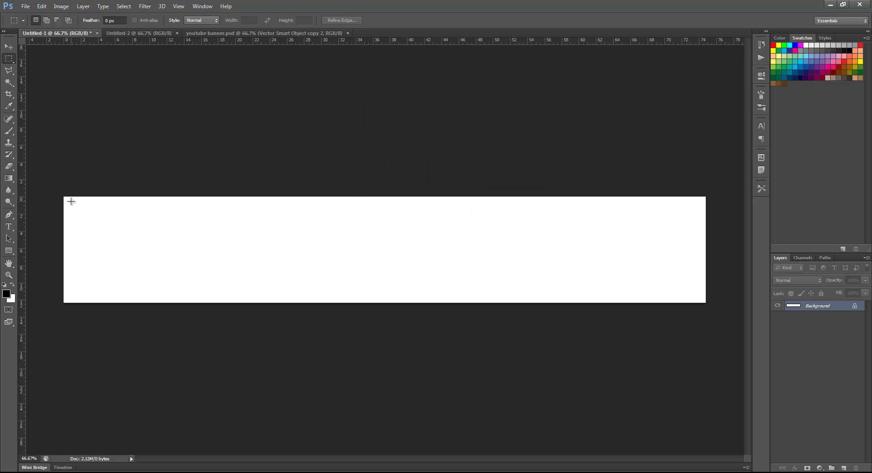
drag(72, 197, 580, 295)
click(638, 314)
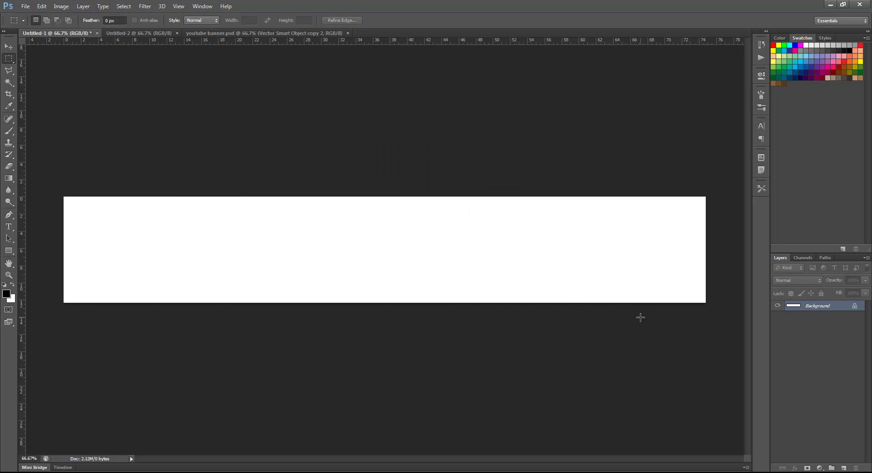
Confirm Untitled-2 is 2120 × 1193 px, cancel, and return to youtube banner.psd.
click(143, 34)
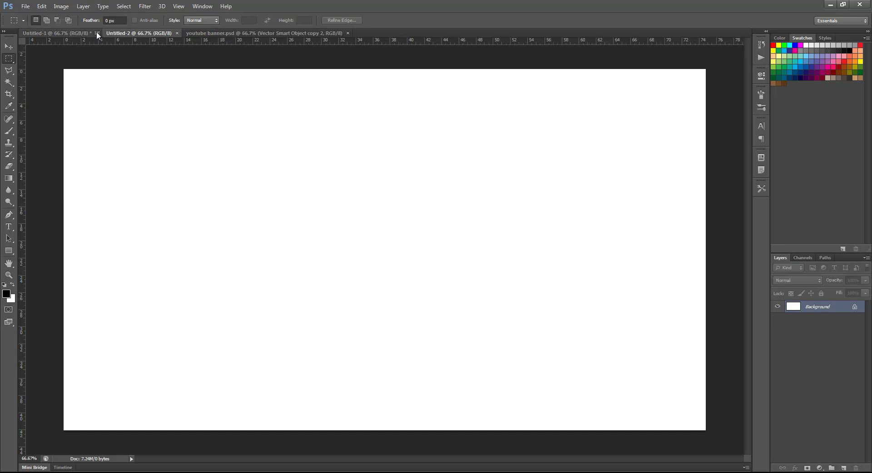
click(65, 7)
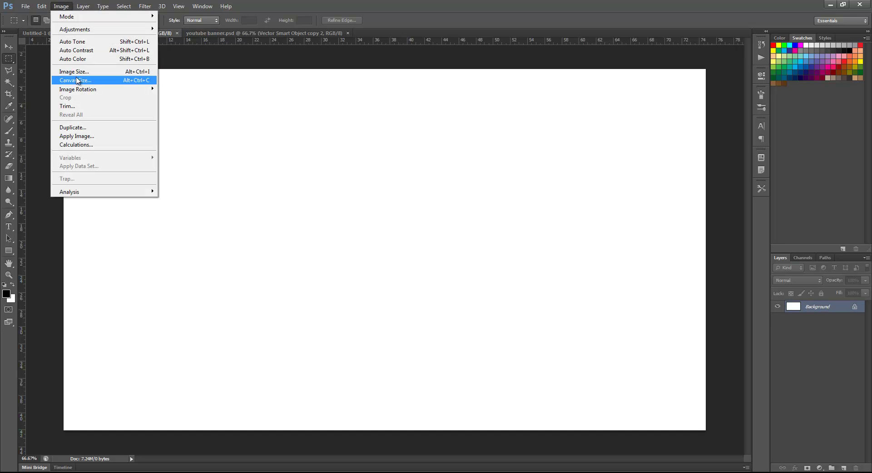
click(74, 71)
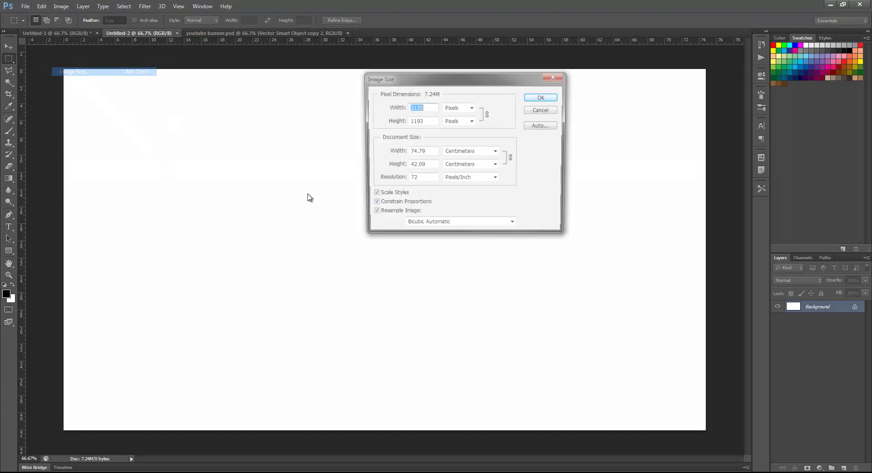
double_click(424, 119)
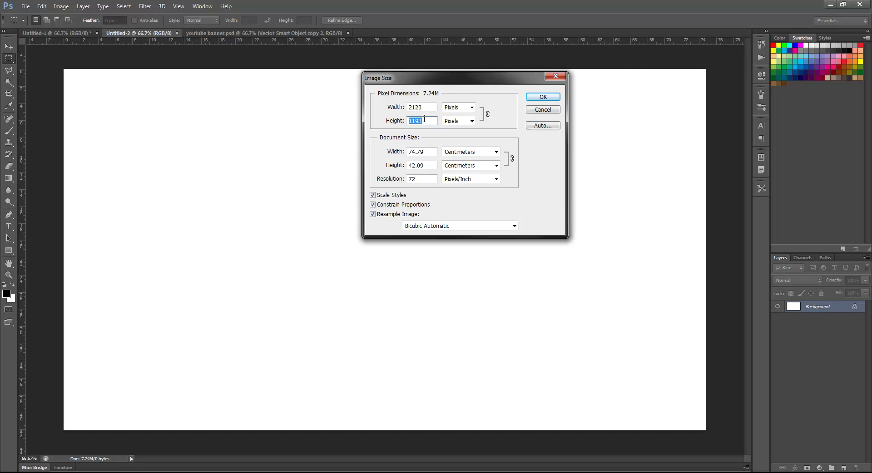
click(424, 119)
click(538, 111)
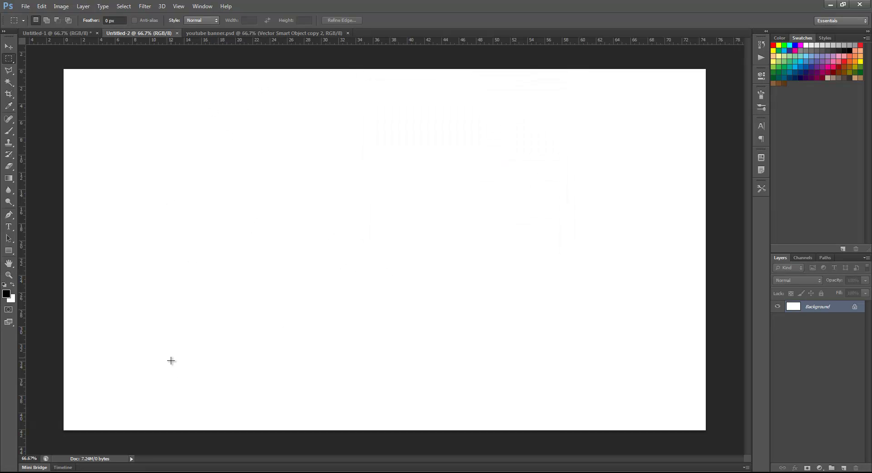
click(216, 33)
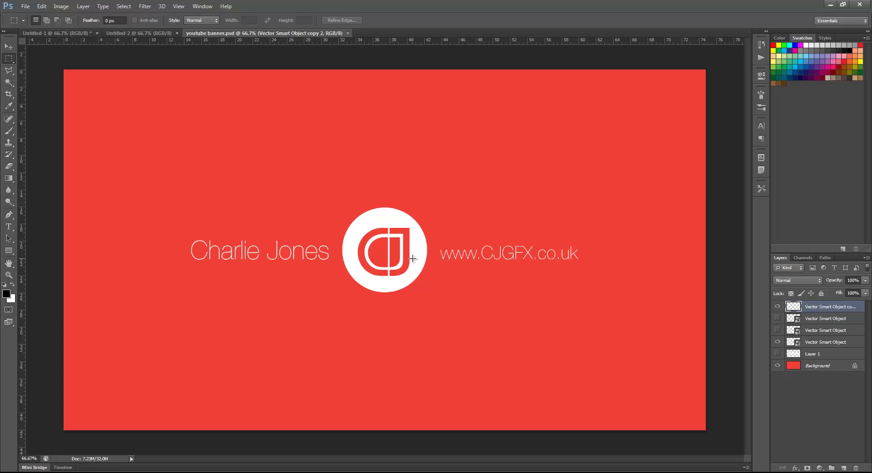
Open Charlie Jones Logo in Illustrator and marquee-select the circular CJ emblem.
click(63, 32)
key(alt+Tab)
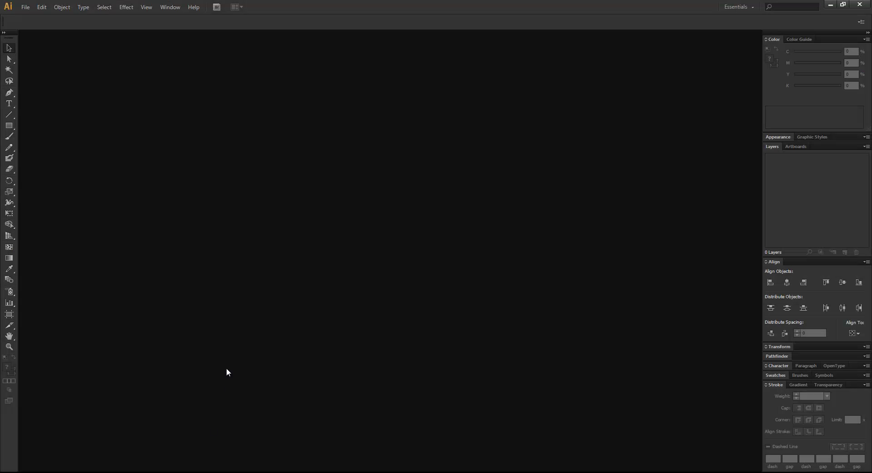
key(ctrl+o)
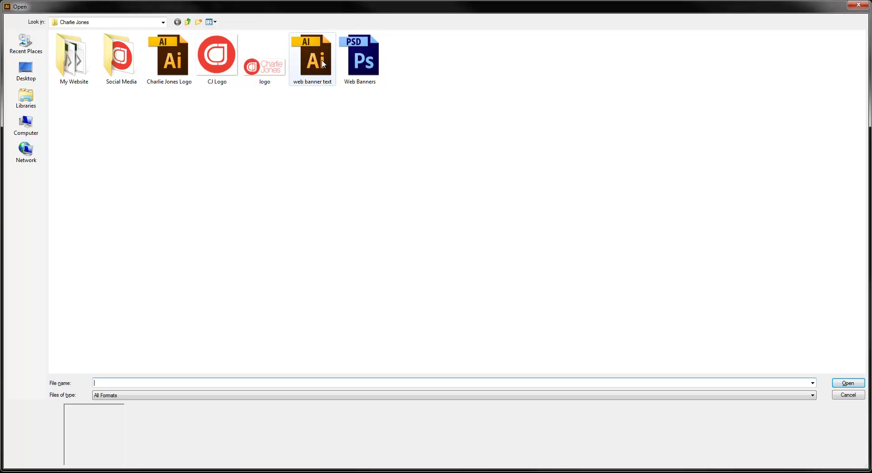
double_click(169, 57)
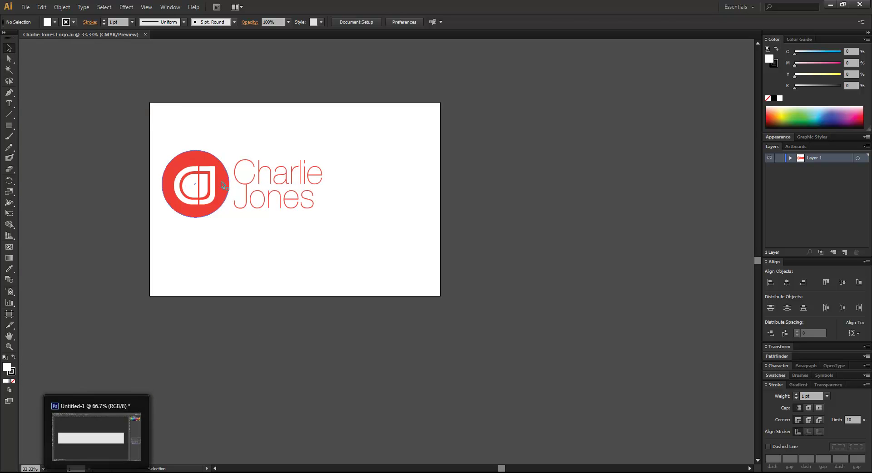
drag(153, 135, 225, 247)
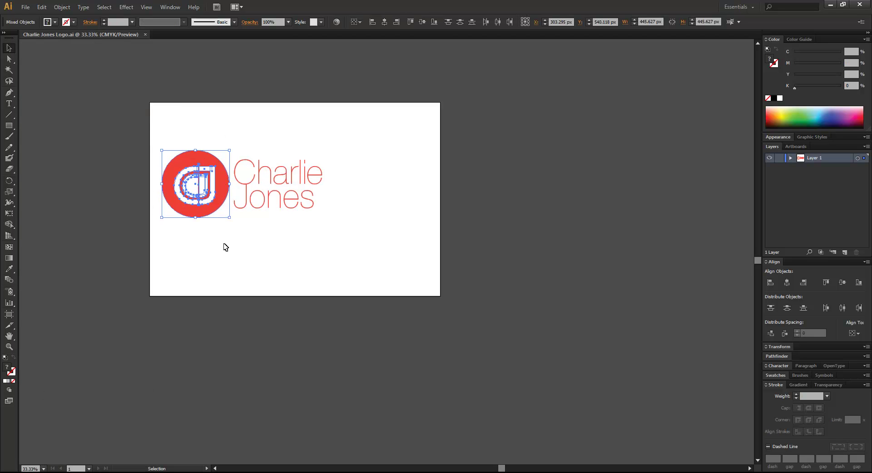
Paste the CJ emblem into Untitled-1 as a smart object and scale it down.
key(alt+Tab)
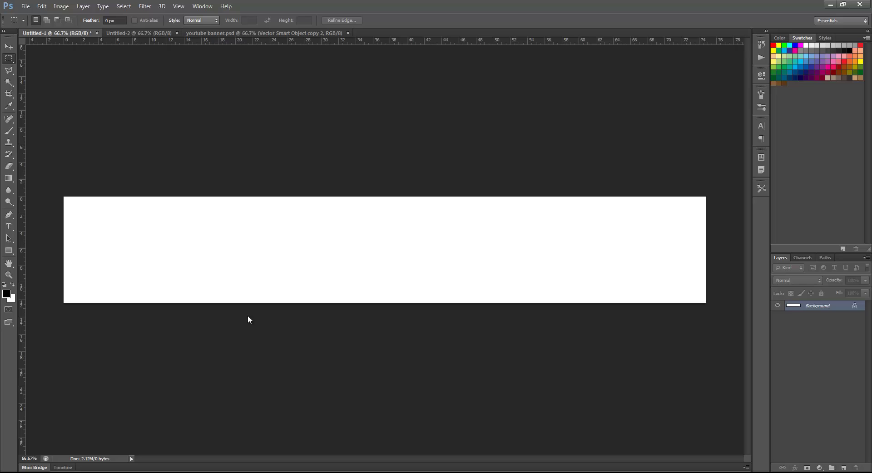
key(ctrl+v)
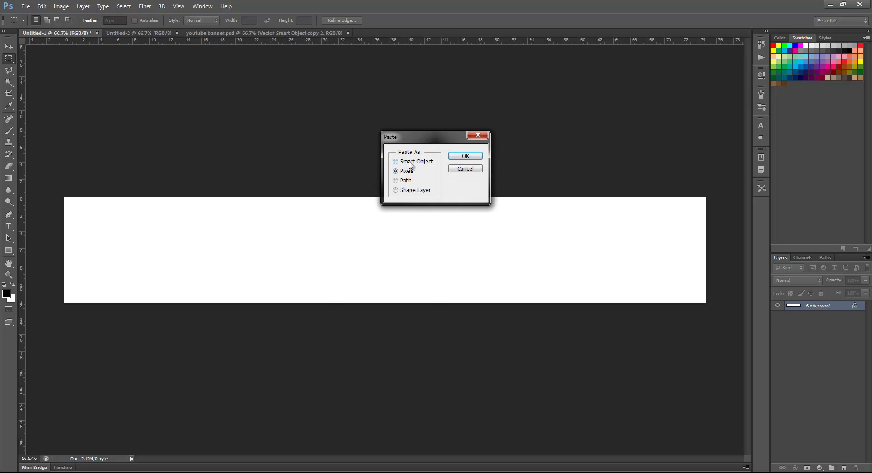
click(410, 162)
key(Return)
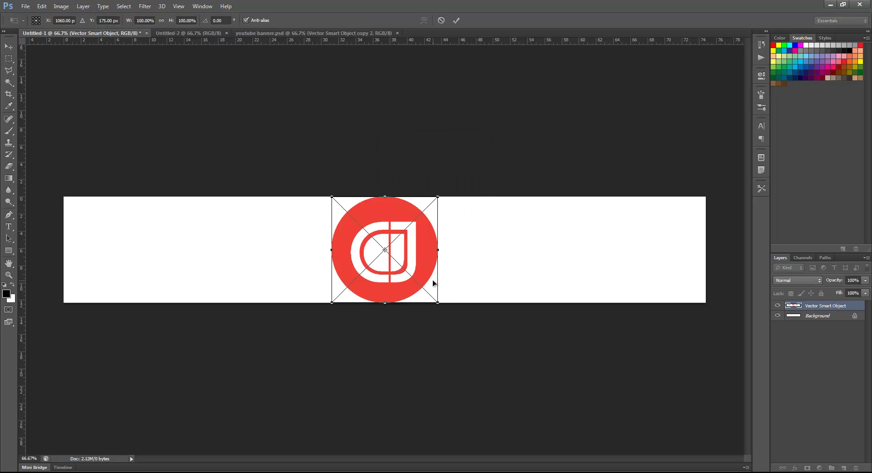
drag(437, 302, 416, 281)
key(Return)
Centre the emblem horizontally and vertically on the canvas, then deselect.
key(m)
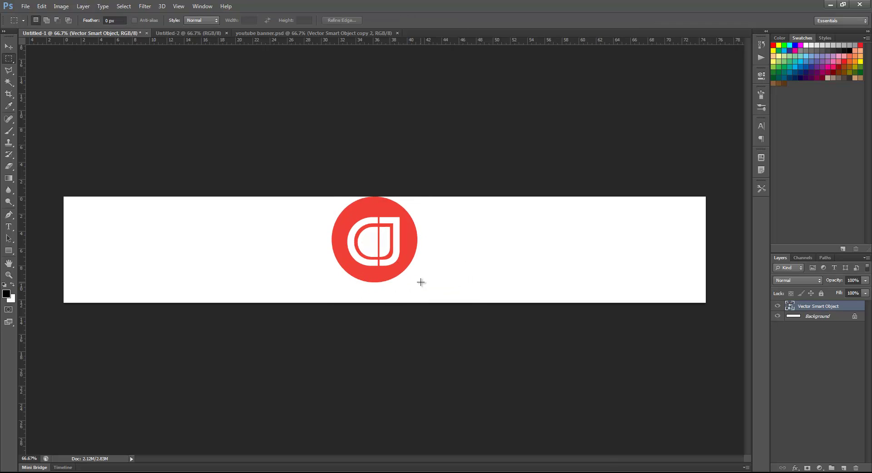
key(ctrl+a)
click(8, 46)
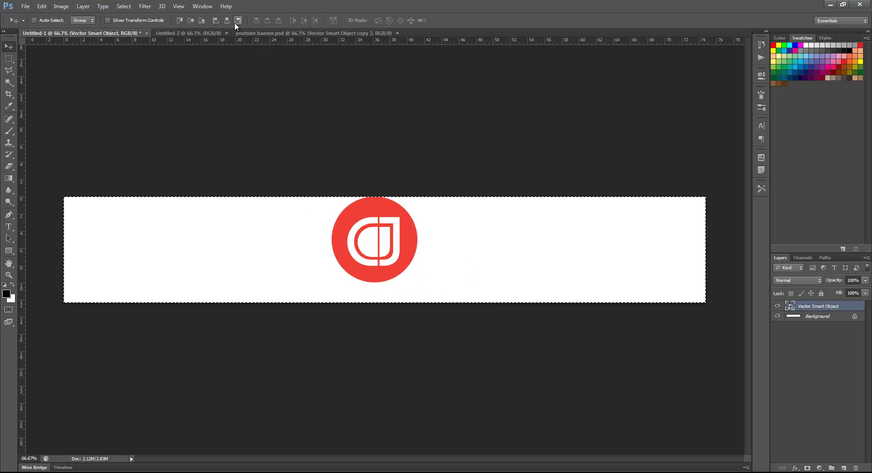
click(226, 20)
click(191, 20)
key(m)
key(ctrl+d)
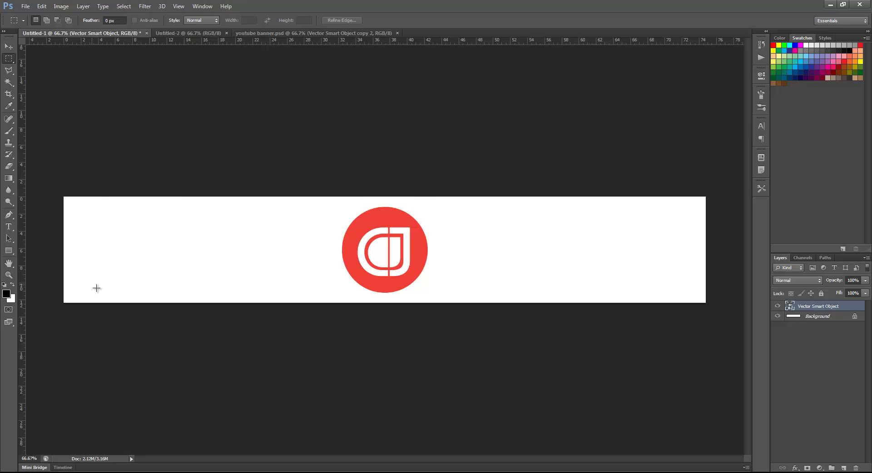
key(alt+Tab)
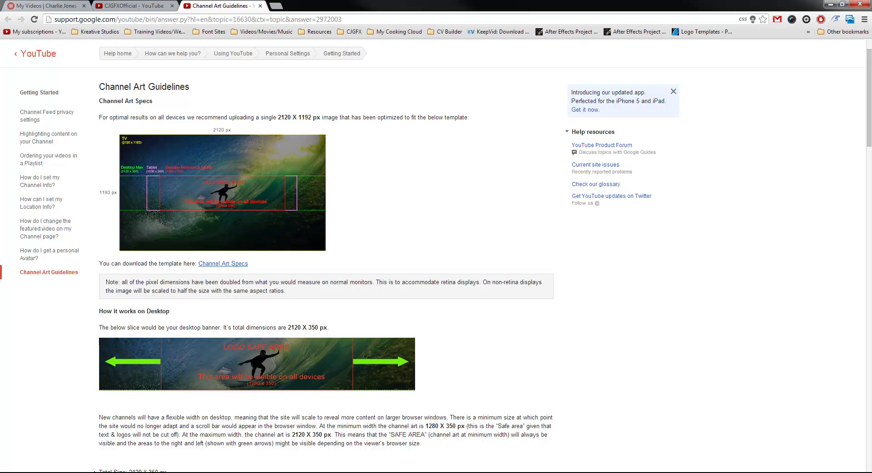
key(alt+Tab)
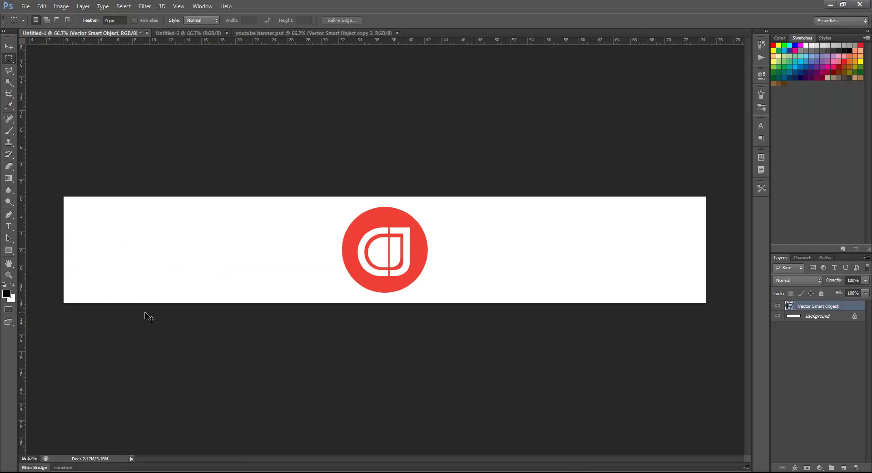
Create a new 1280 × 350 px document.
key(ctrl+n)
double_click(422, 159)
text(1280)
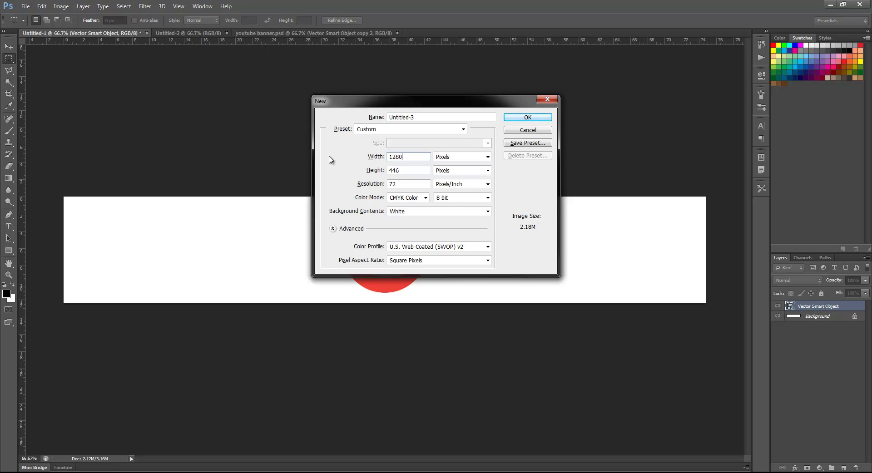
key(Tab)
key(Tab)
text(350)
key(Return)
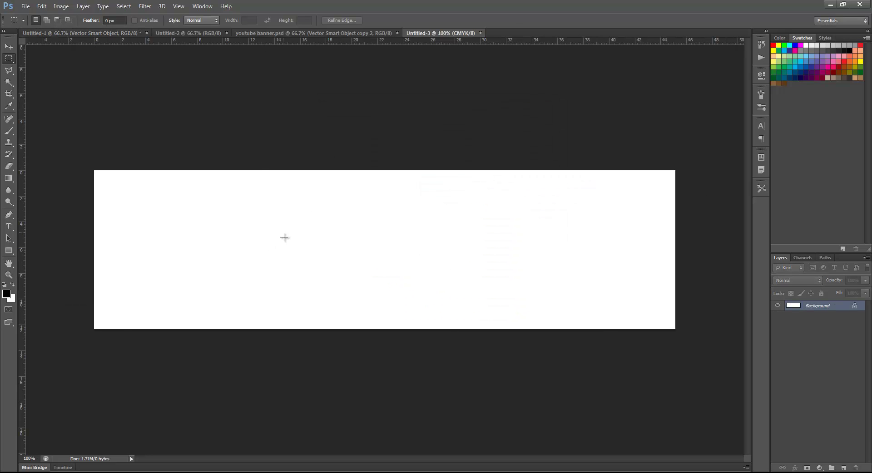
Fill the new canvas black and copy it.
click(6, 294)
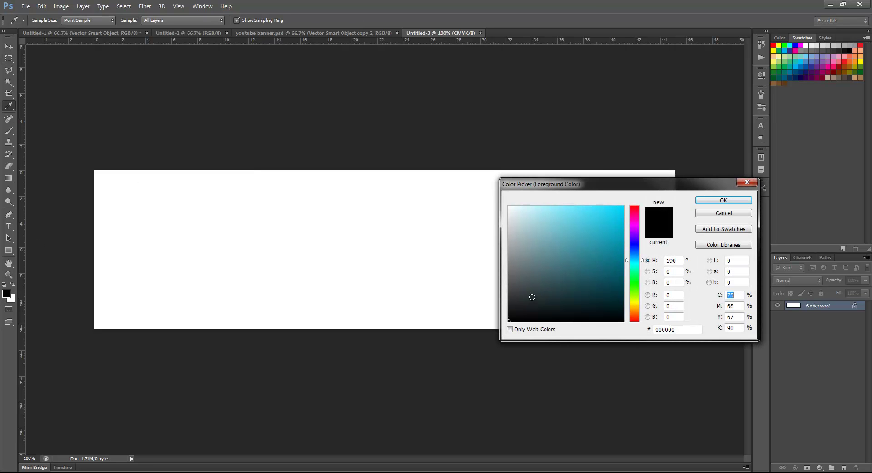
click(734, 215)
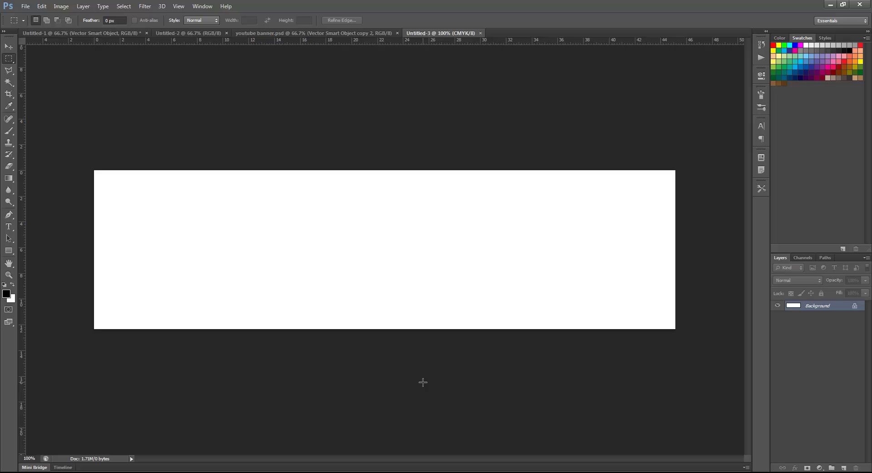
key(alt+BackSpace)
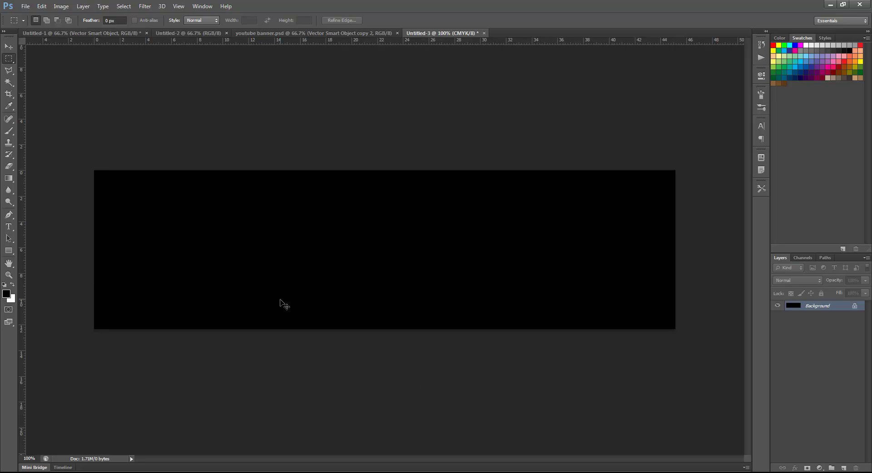
key(ctrl+a)
key(ctrl+BackSpace)
key(ctrl+d)
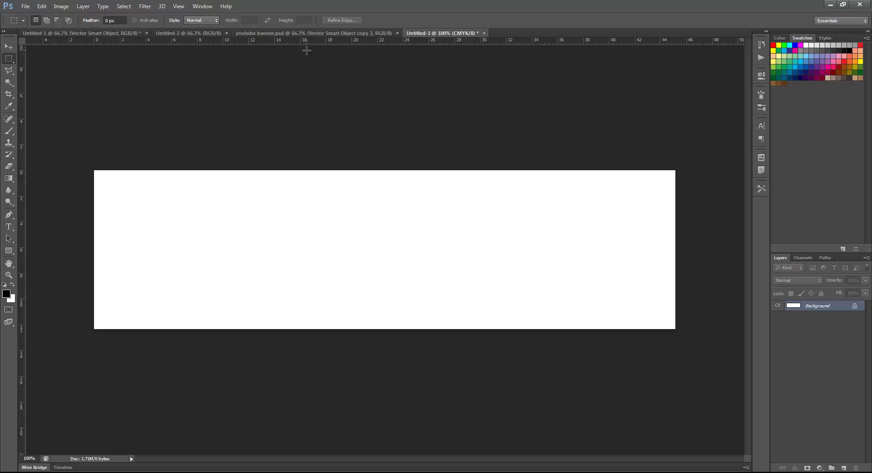
Paste the black rectangle into Untitled-2 as a new Layer 1.
click(173, 35)
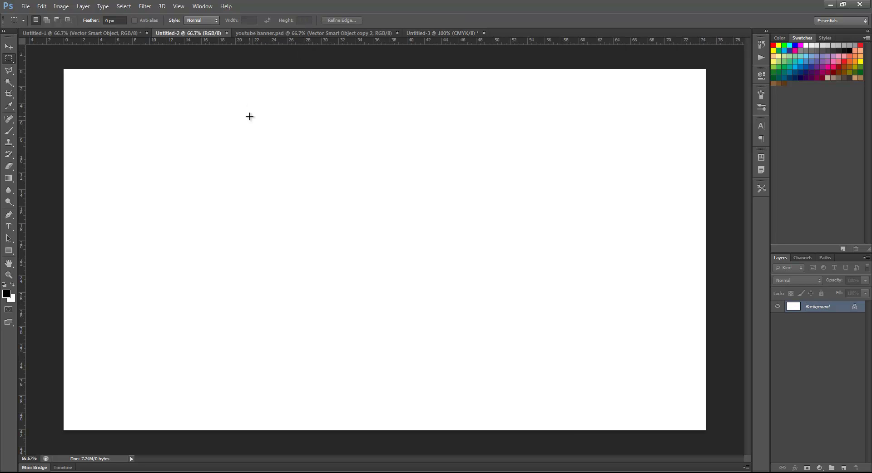
key(ctrl+v)
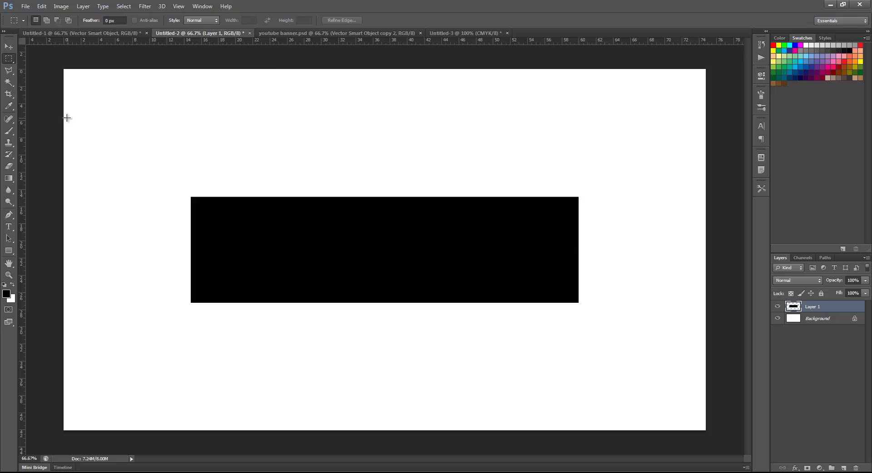
key(alt+Tab)
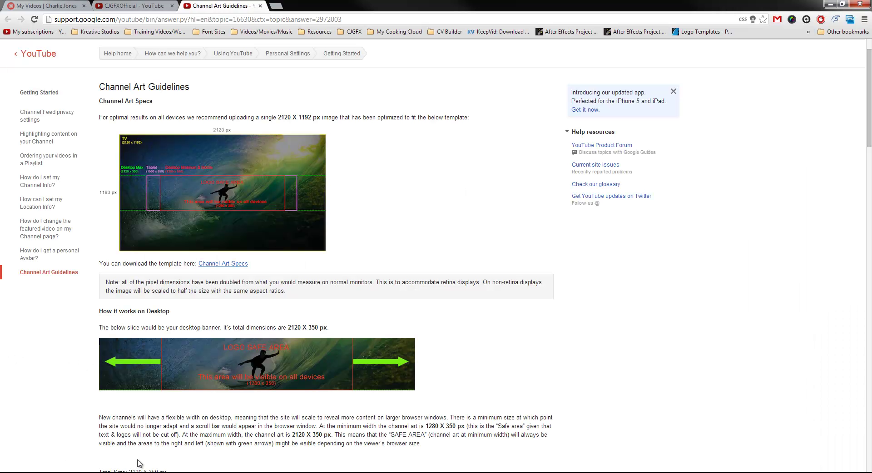
key(alt+Tab)
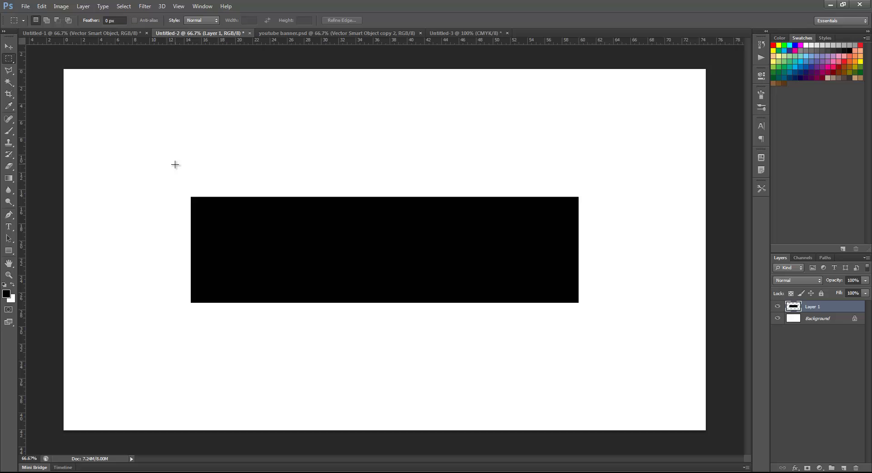
Fill Untitled-1's Background dark grey, copy it, then restore the white background.
click(103, 33)
click(791, 317)
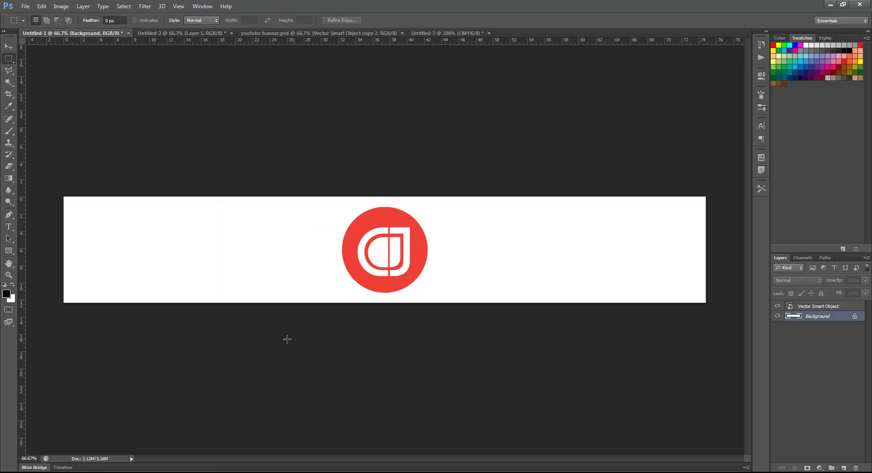
click(6, 294)
click(520, 305)
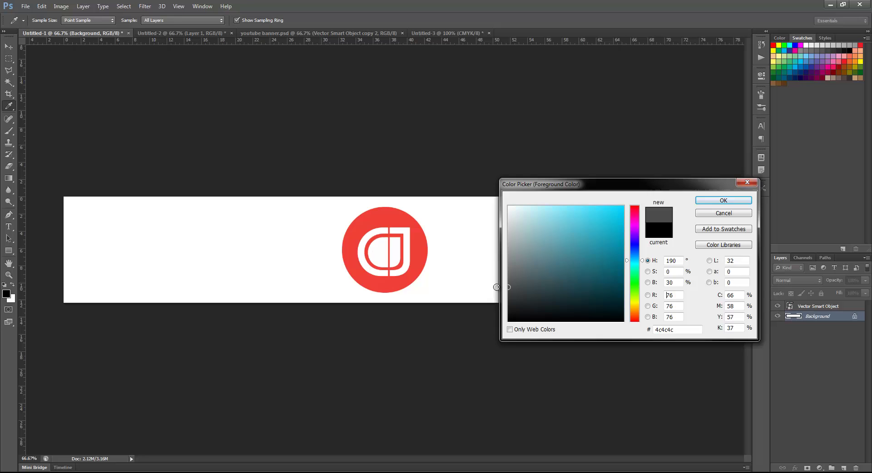
key(Return)
key(m)
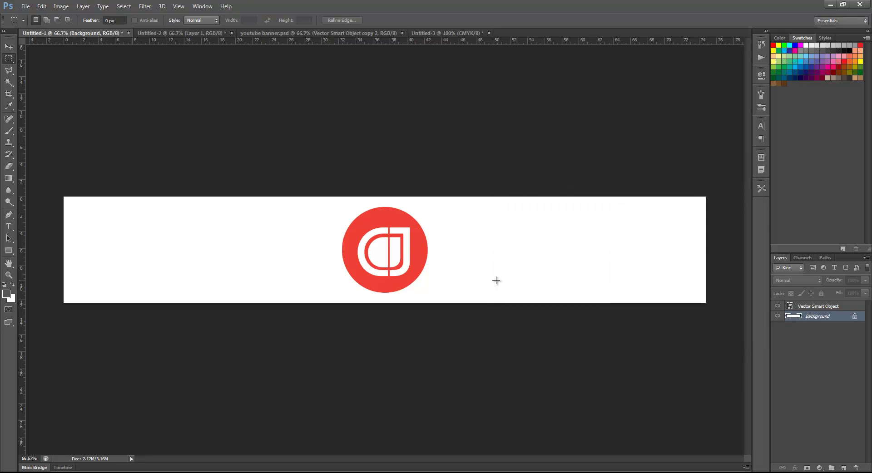
key(alt+BackSpace)
key(ctrl+a)
key(ctrl+d)
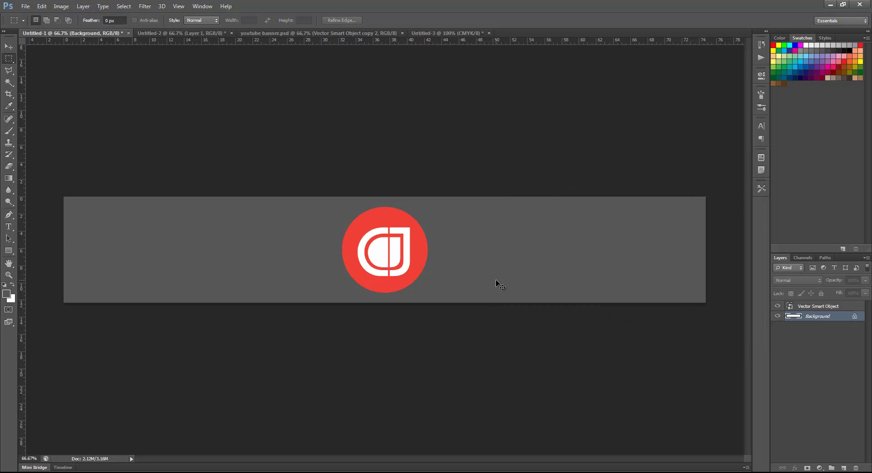
key(ctrl+BackSpace)
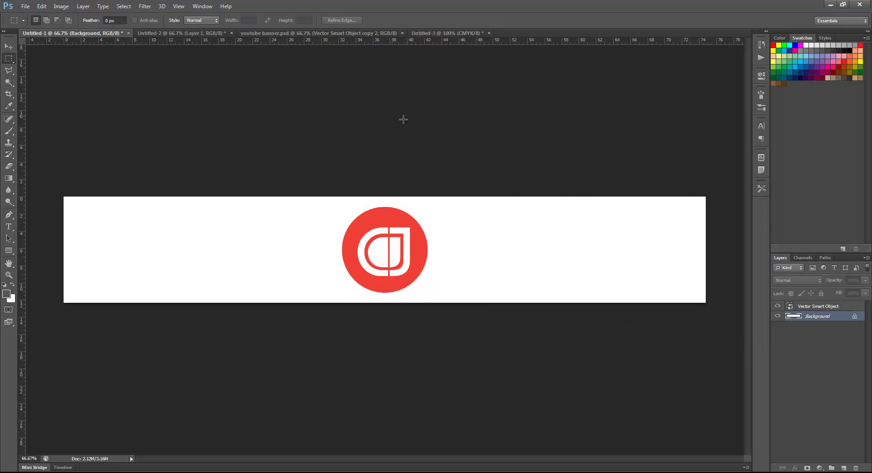
Paste the grey band into Untitled-2 as Layer 2 beneath the black rectangle.
click(192, 35)
key(ctrl+v)
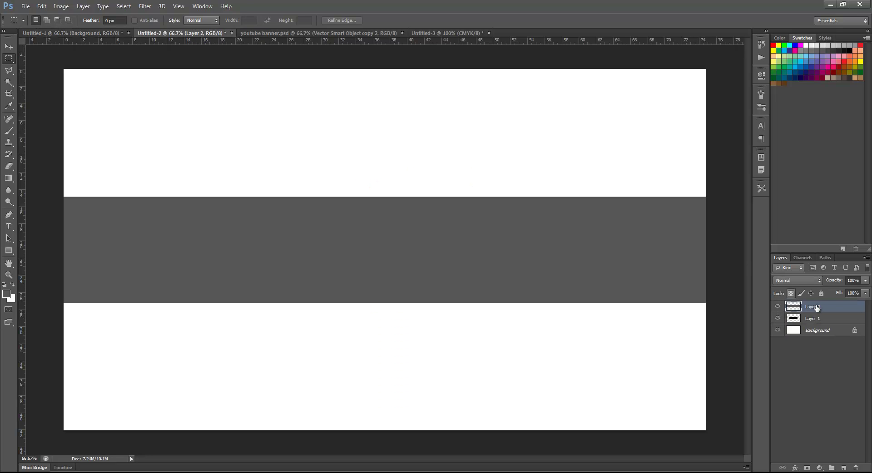
drag(817, 308, 817, 324)
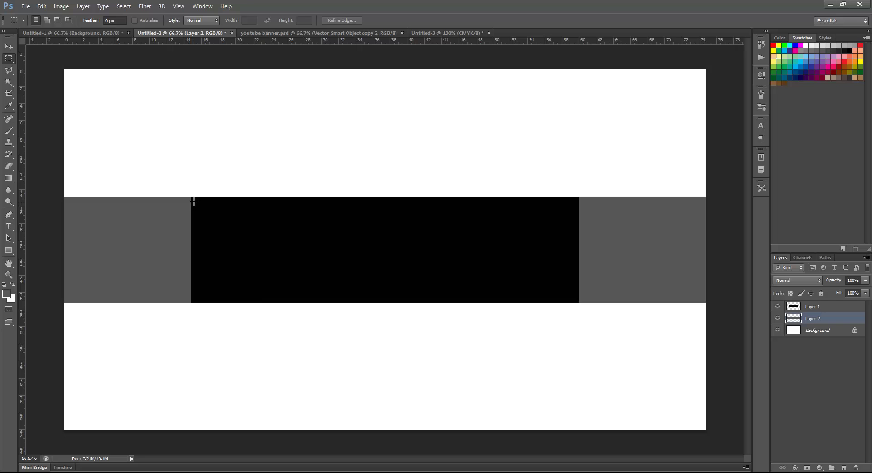
drag(191, 195, 578, 305)
key(ctrl+d)
Check the black rectangle and grey band extents with marquee selections, then return to Untitled-1.
click(824, 309)
click(828, 320)
drag(63, 197, 714, 302)
key(ctrl+d)
drag(64, 69, 723, 431)
key(ctrl+d)
click(85, 33)
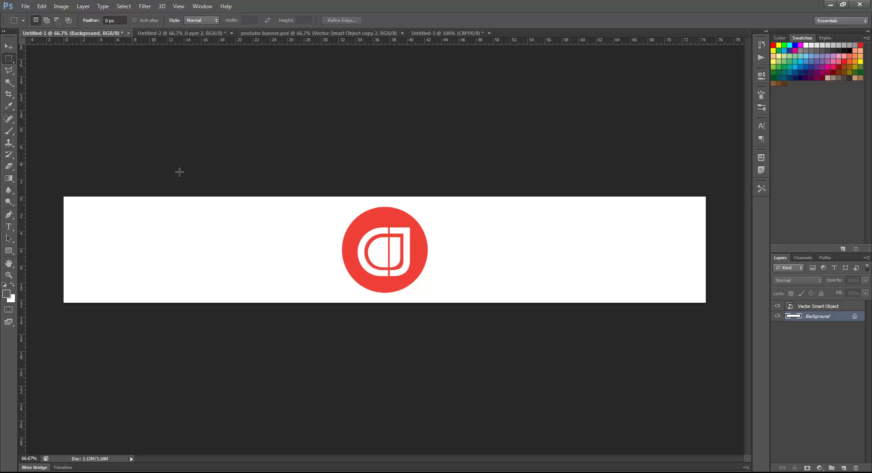
Sample the logo circle's red with the Eyedropper and fill the Background layer with it.
click(9, 108)
click(367, 222)
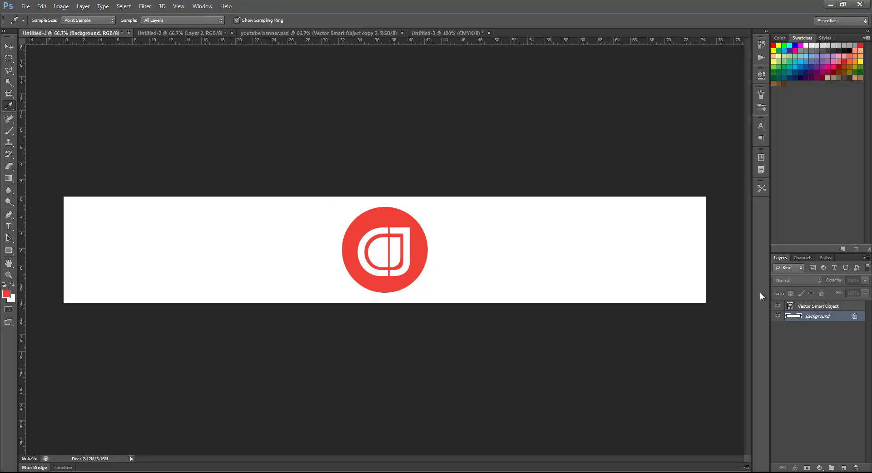
key(alt+BackSpace)
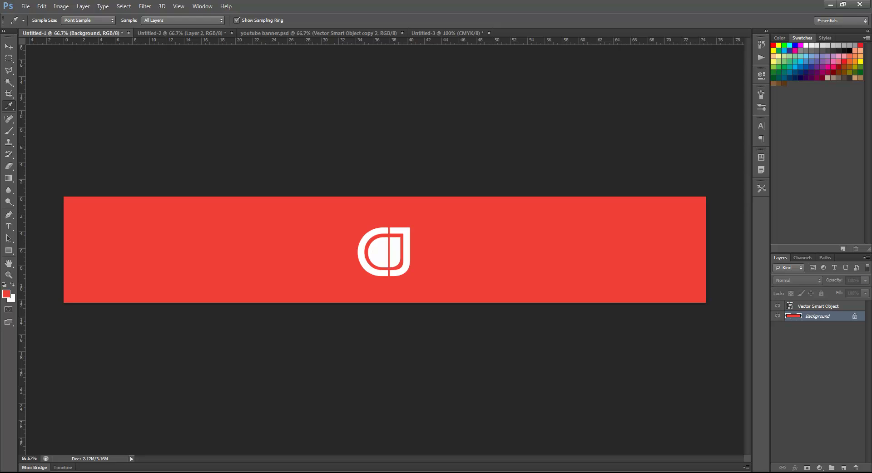
key(m)
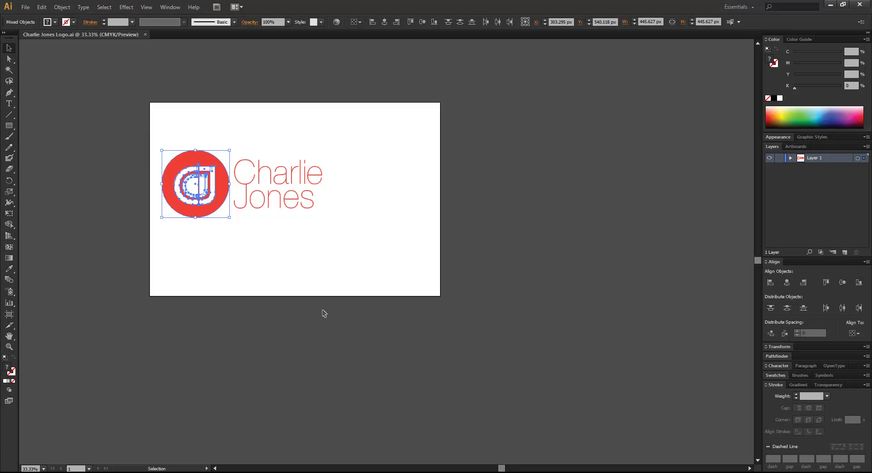
Edit the logo text so 'Charlie Jones' reads on a single line.
click(288, 195)
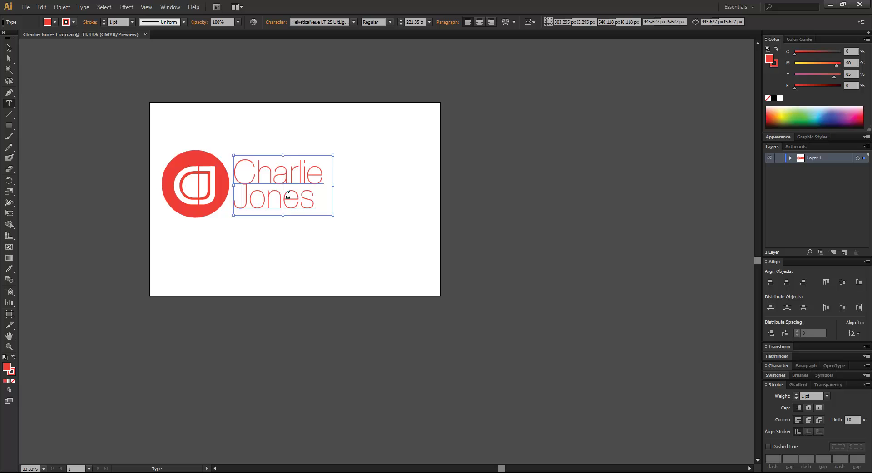
key(t)
click(249, 200)
key(Left)
key(BackSpace)
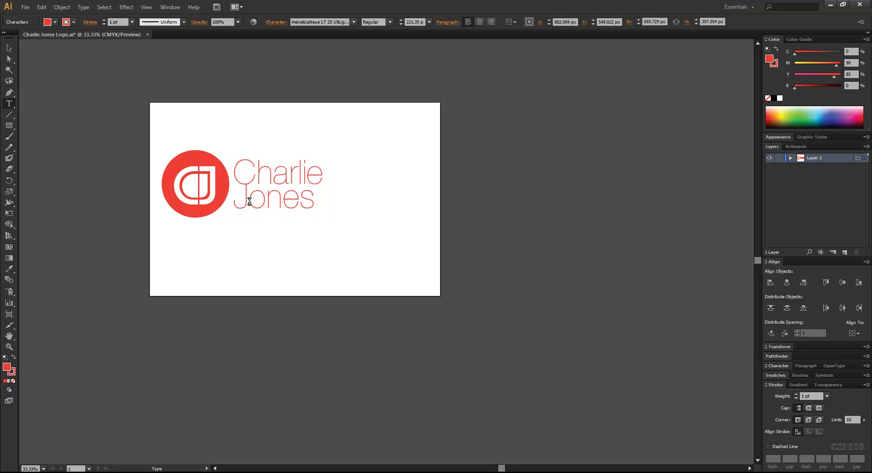
key(Delete)
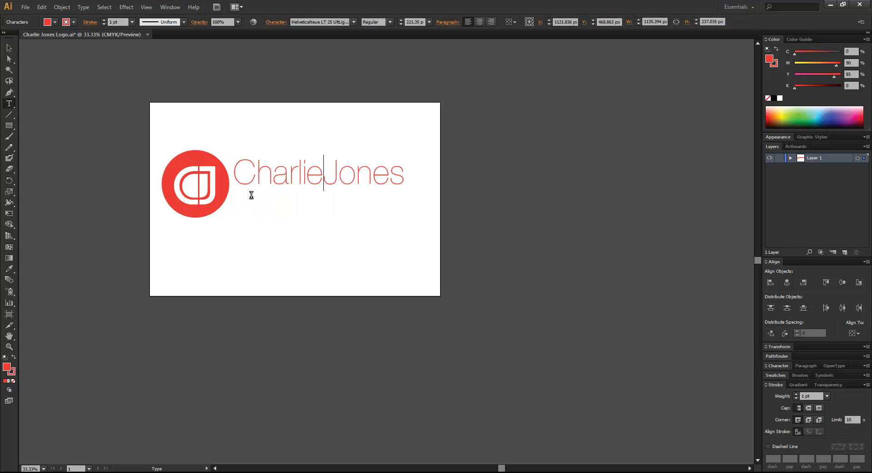
key(Escape)
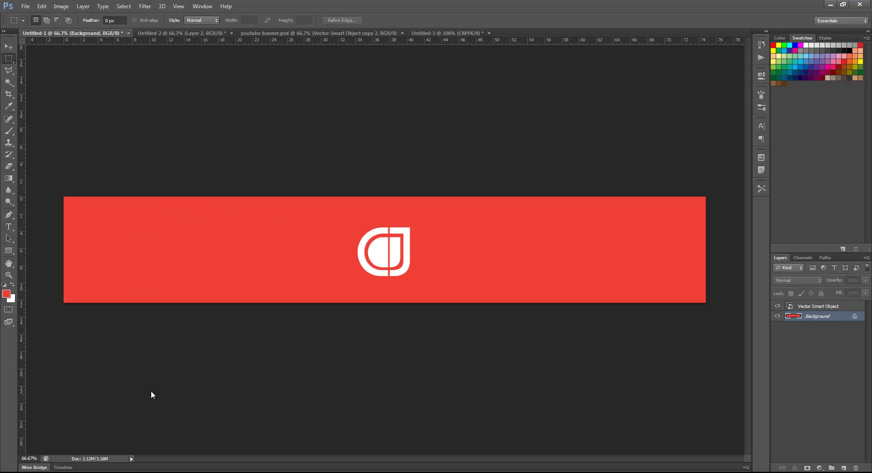
Paste the Charlie Jones text as a smart object and move it left on the banner.
key(ctrl+v)
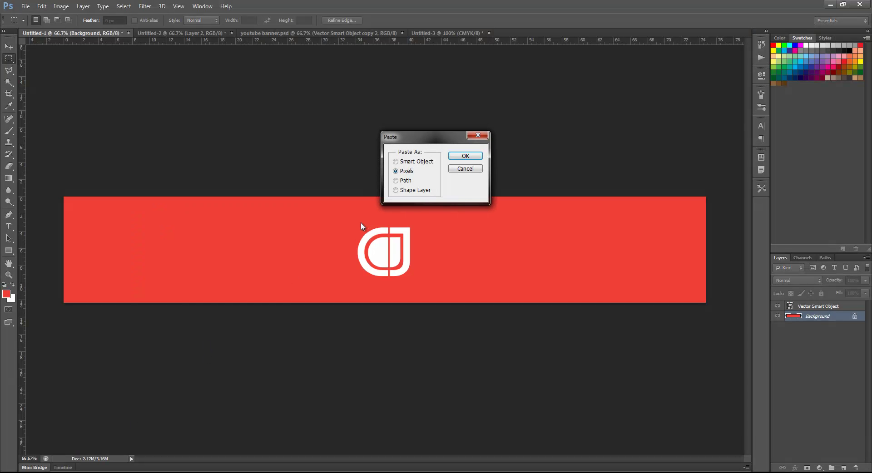
click(413, 162)
key(Return)
drag(345, 262, 260, 258)
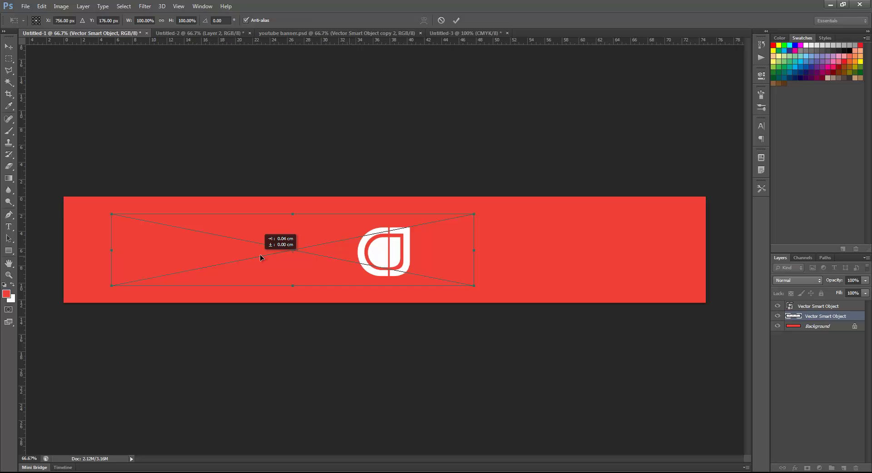
key(Return)
key(m)
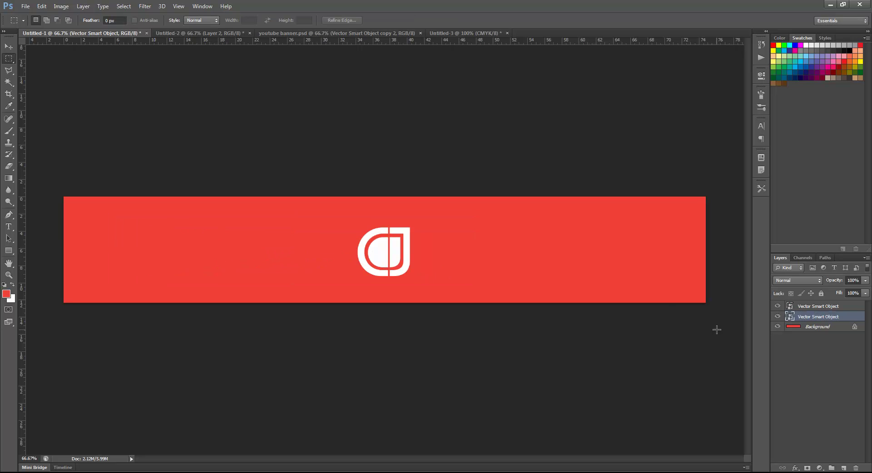
Give the name text layer a white Color Overlay layer style.
double_click(850, 316)
click(528, 204)
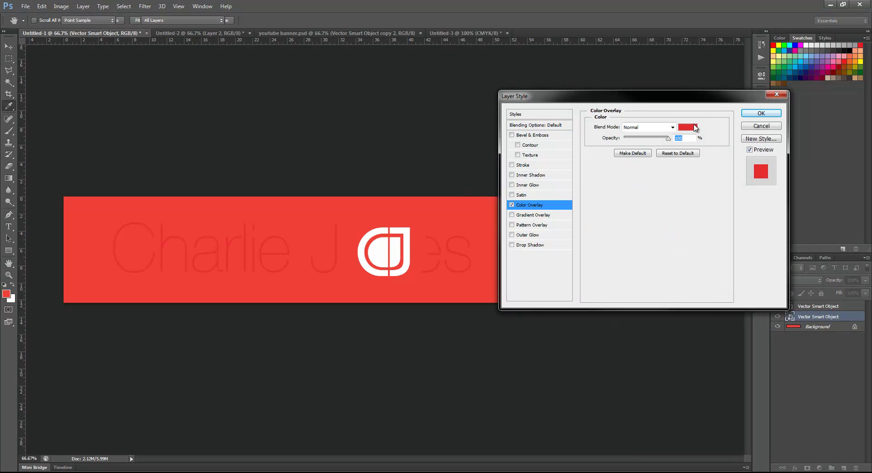
click(695, 128)
click(512, 202)
click(673, 200)
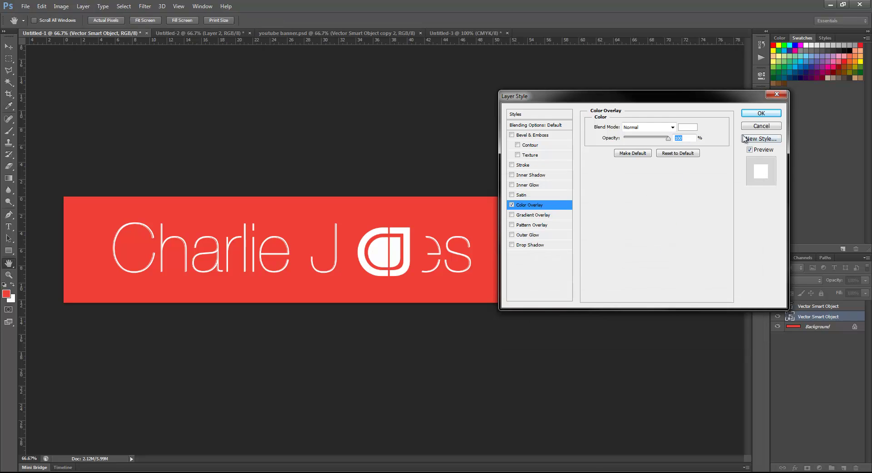
click(761, 113)
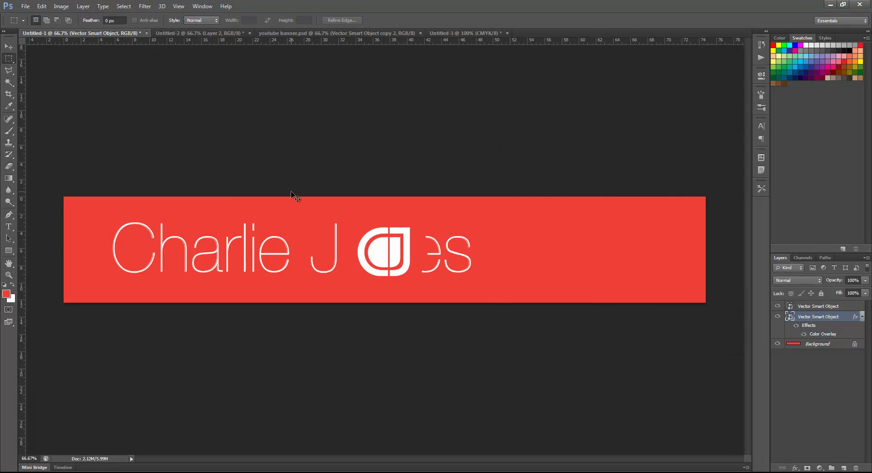
key(ctrl+t)
key(Return)
key(alt+Tab)
double_click(353, 164)
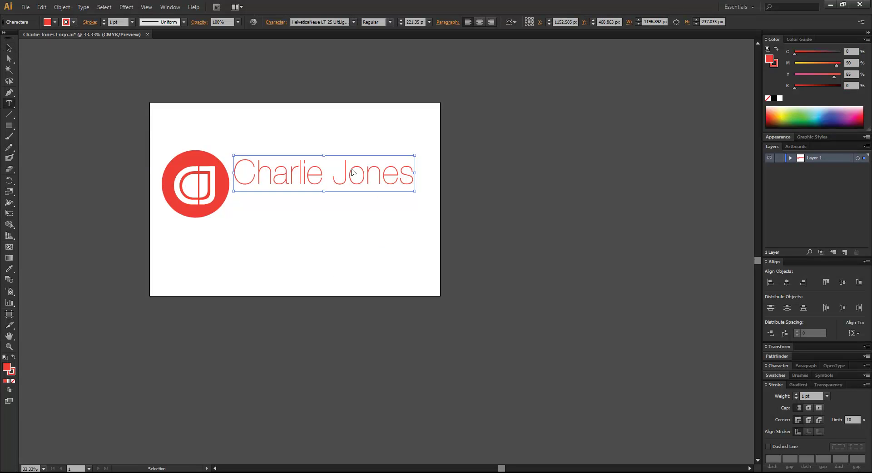
key(ctrl+a)
text(www.C)
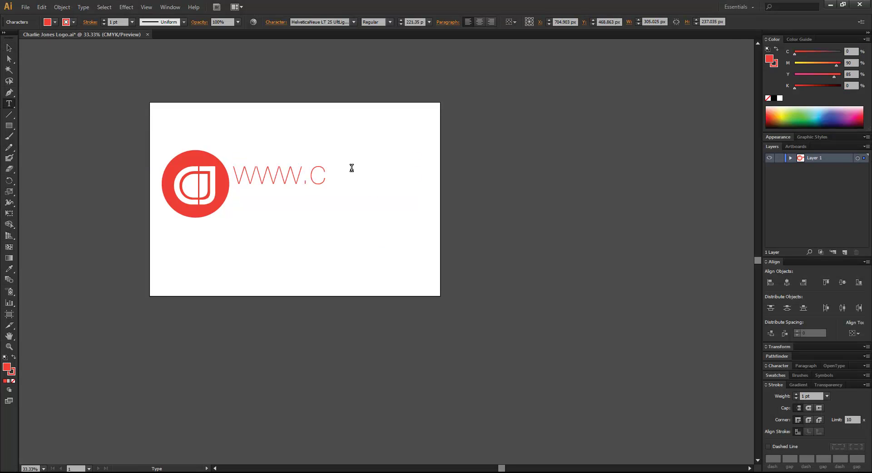
key(BackSpace)
text(CJGFX.co.uk)
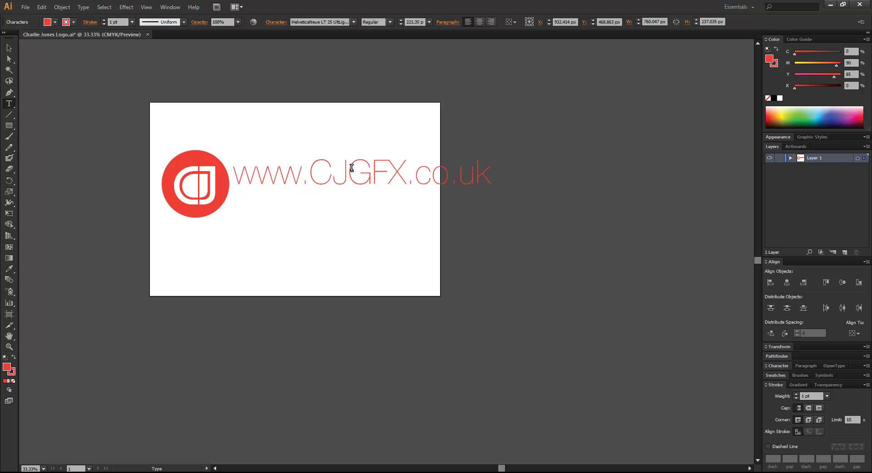
Copy the website text and paste it into the Photoshop banner as a smart object.
click(9, 48)
key(ctrl+c)
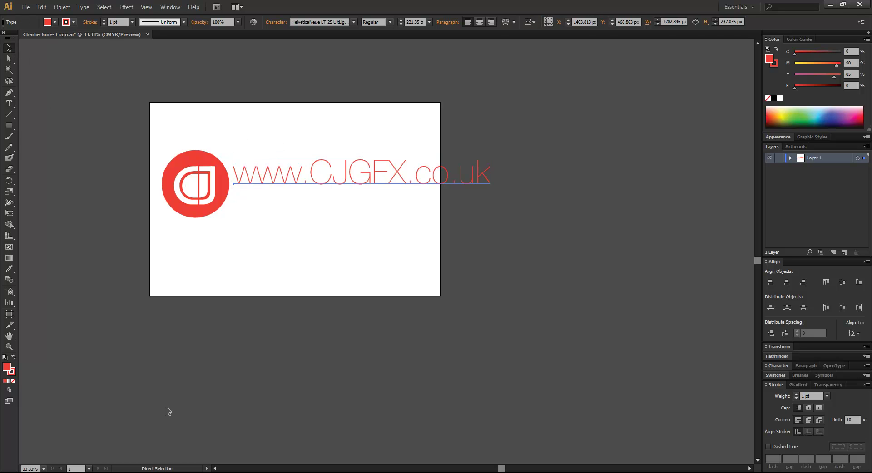
key(alt+Tab)
key(ctrl+v)
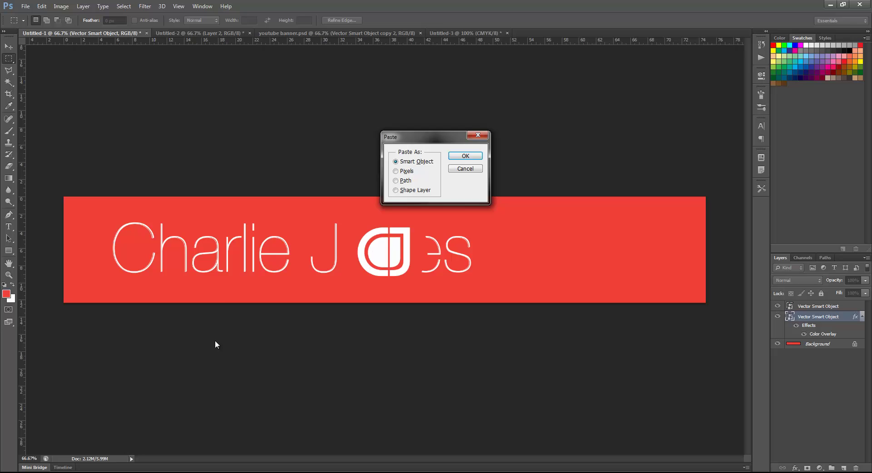
key(Return)
key(Return)
key(m)
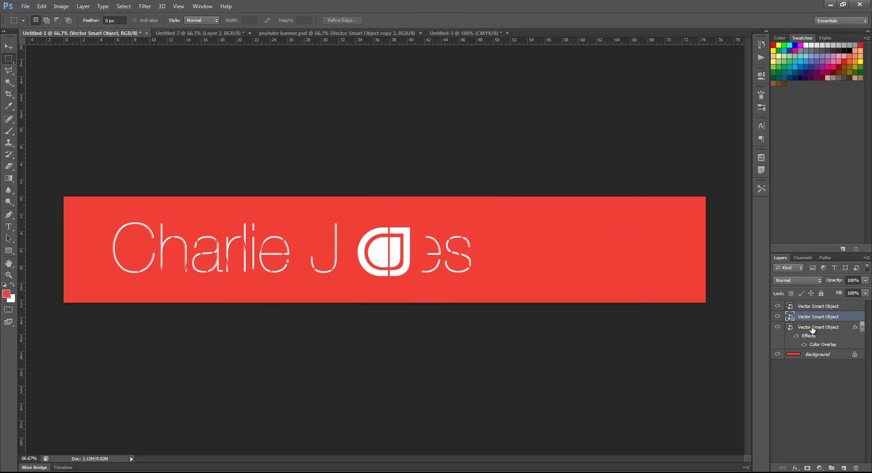
right_click(847, 326)
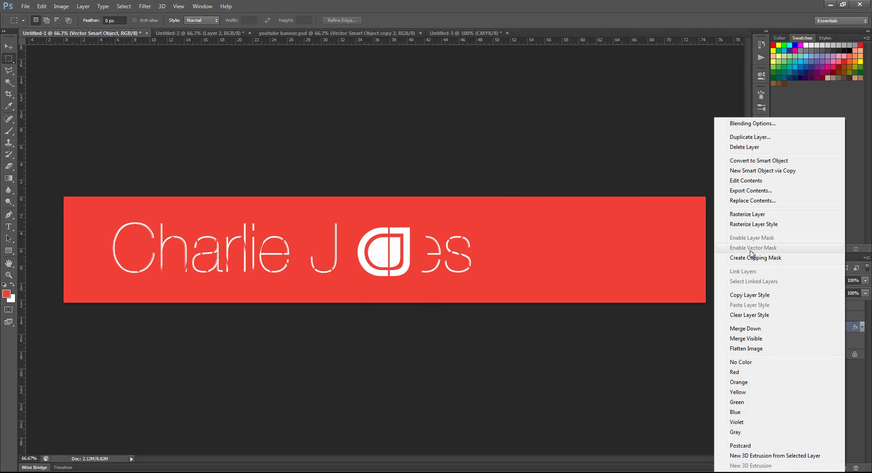
click(758, 294)
right_click(797, 317)
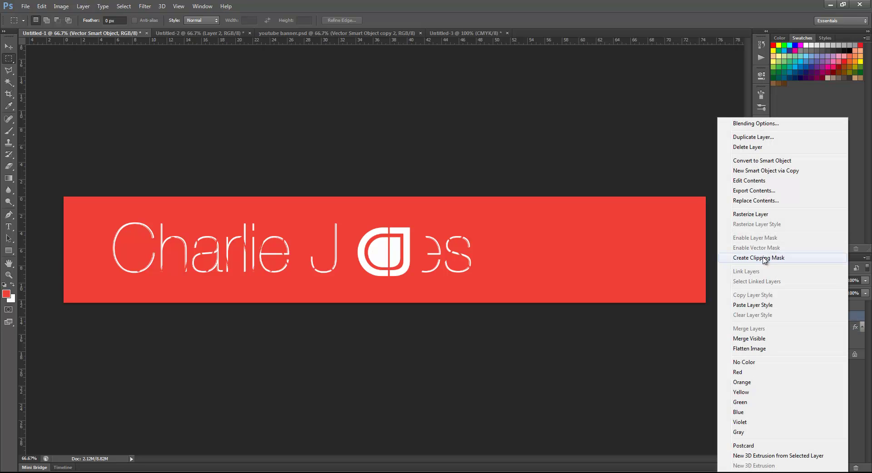
Make the website text white, scale both text lines to about 34%, and move them to the top of the layer stack.
click(753, 305)
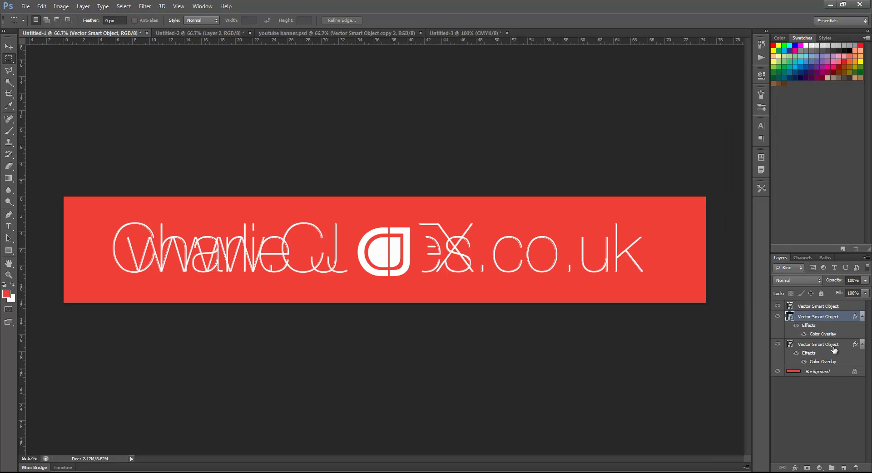
shift+click(833, 345)
key(ctrl+t)
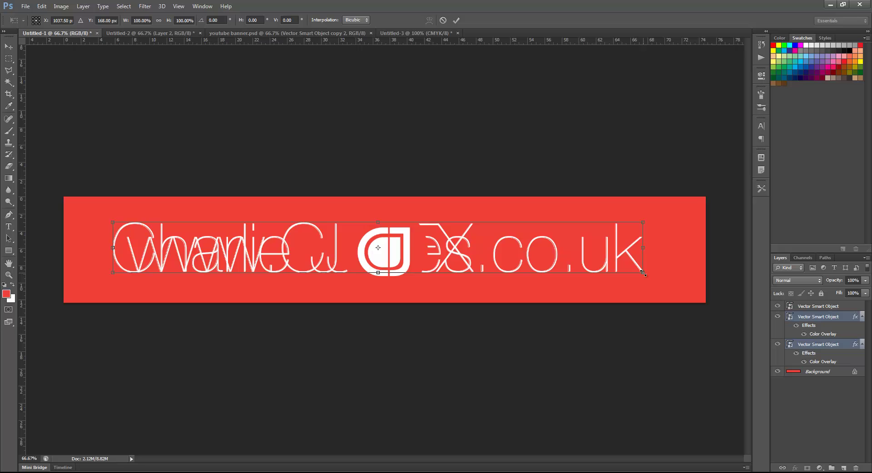
drag(641, 272, 274, 256)
key(Return)
key(m)
key(ctrl+])
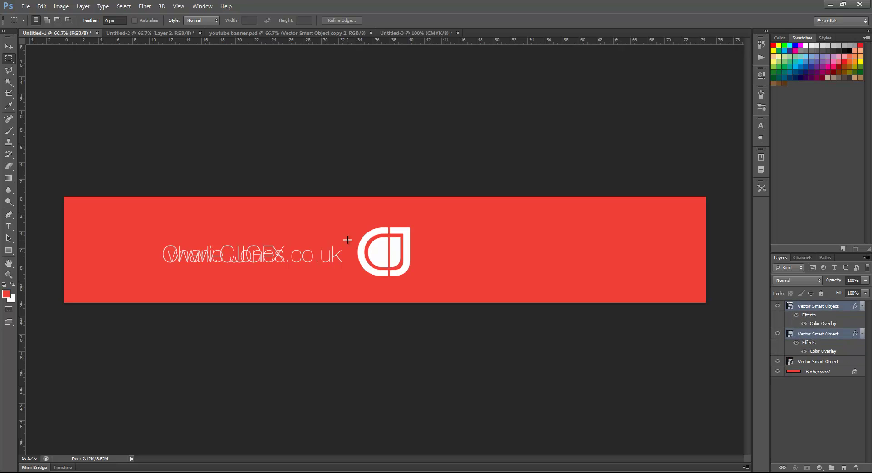
click(9, 47)
drag(281, 257, 282, 252)
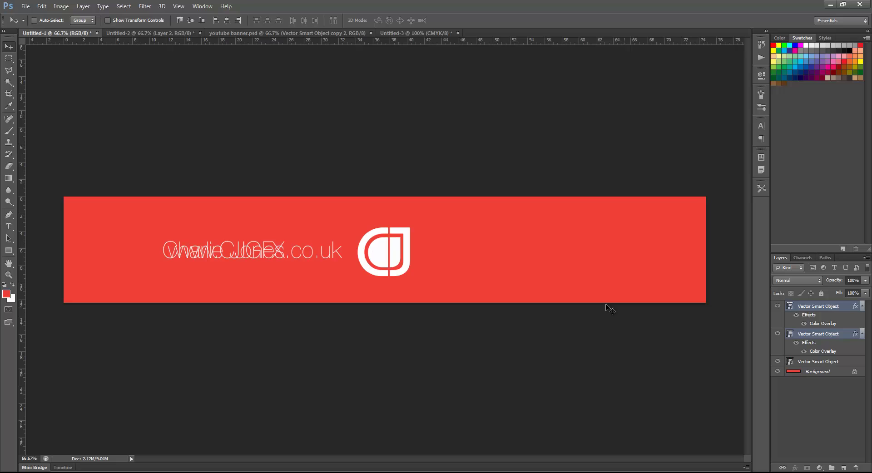
click(811, 335)
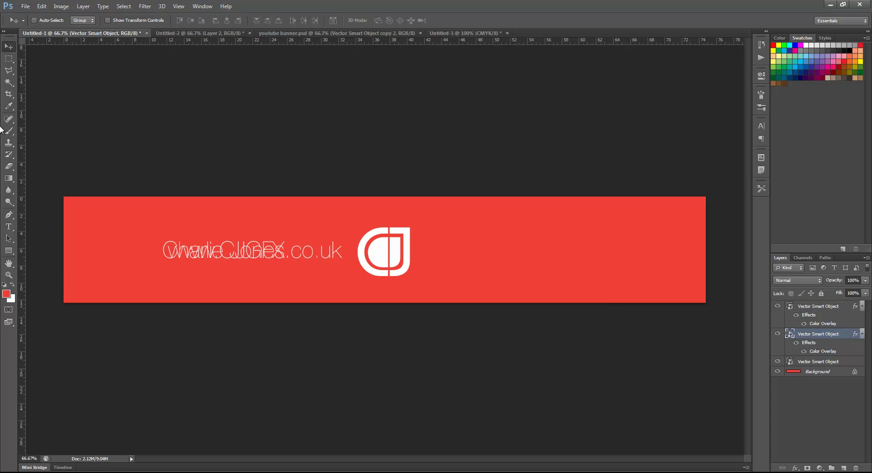
click(806, 305)
drag(253, 248, 533, 250)
click(819, 335)
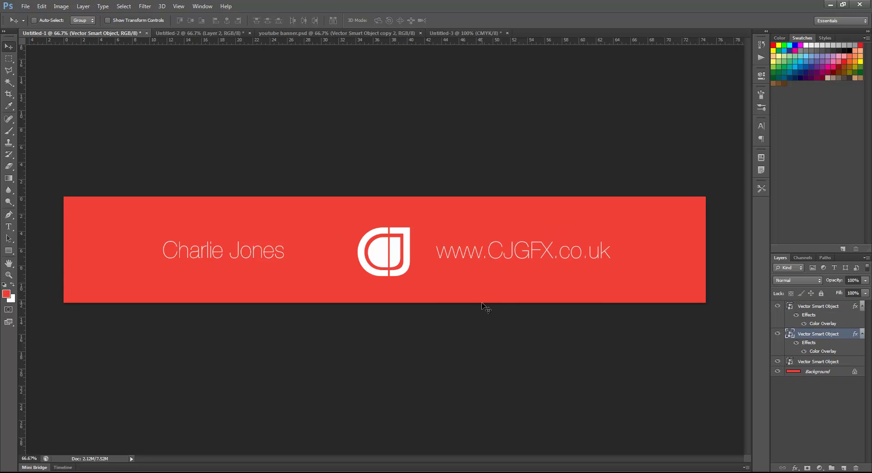
mouse_move(284, 266)
mouse_down()
mouse_move(331, 259)
mouse_move(297, 255)
mouse_up()
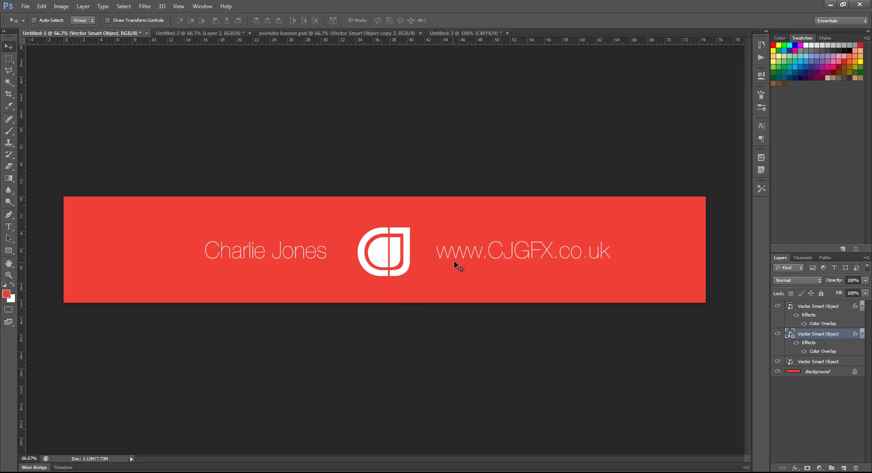
drag(462, 256, 458, 257)
click(790, 309)
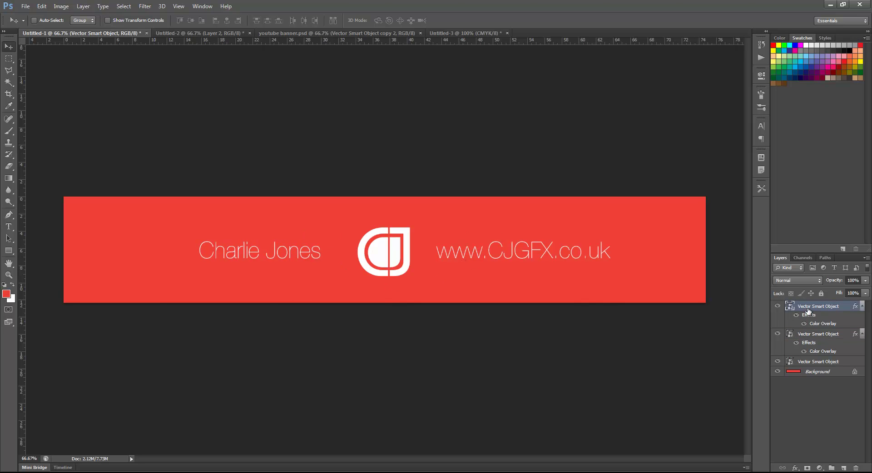
Merge copies of the logo and both text layers into one layer, center it on the canvas, and hide the originals.
click(194, 31)
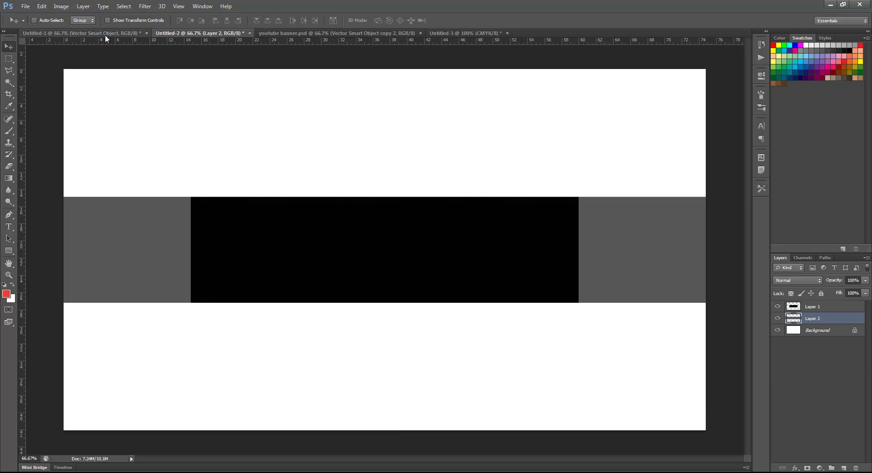
click(105, 34)
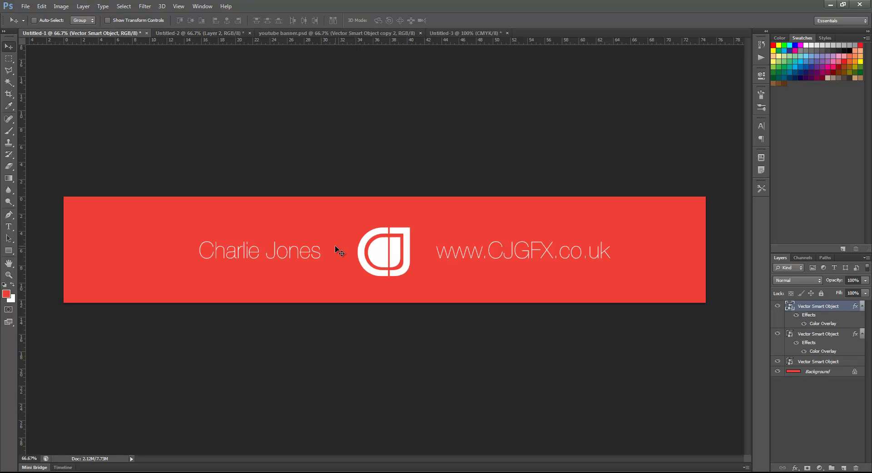
shift+click(822, 335)
shift+click(820, 362)
key(ctrl+j)
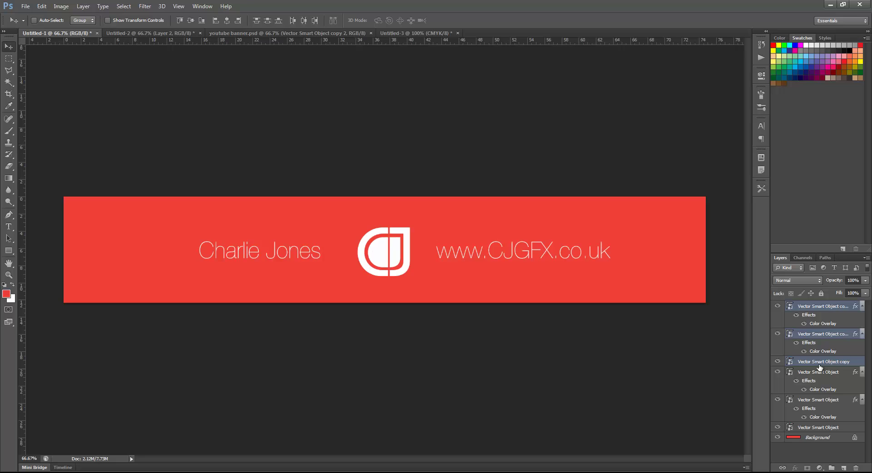
key(ctrl+e)
key(ctrl+a)
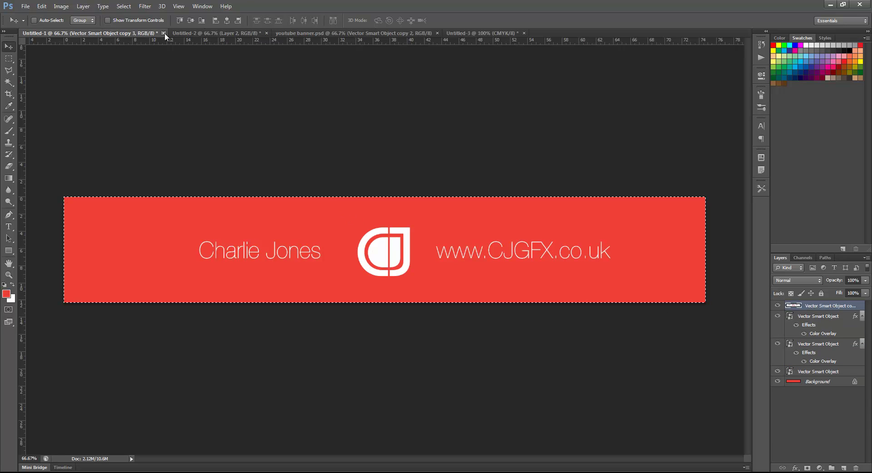
click(227, 20)
click(201, 20)
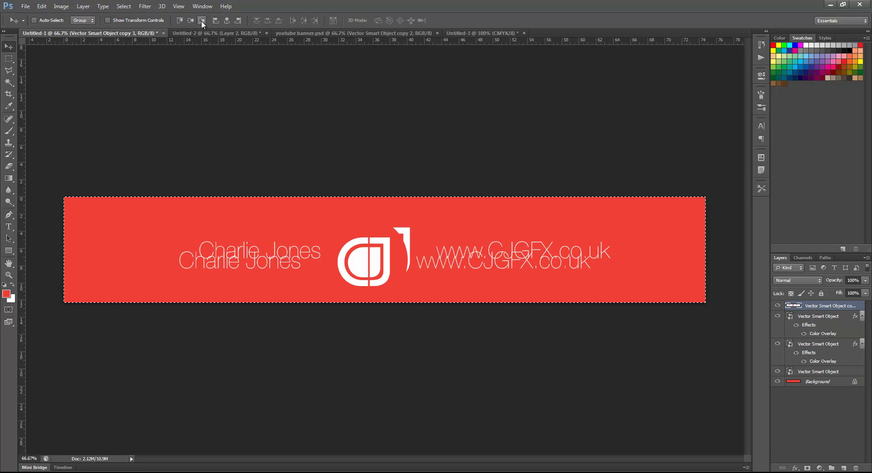
click(191, 20)
click(777, 371)
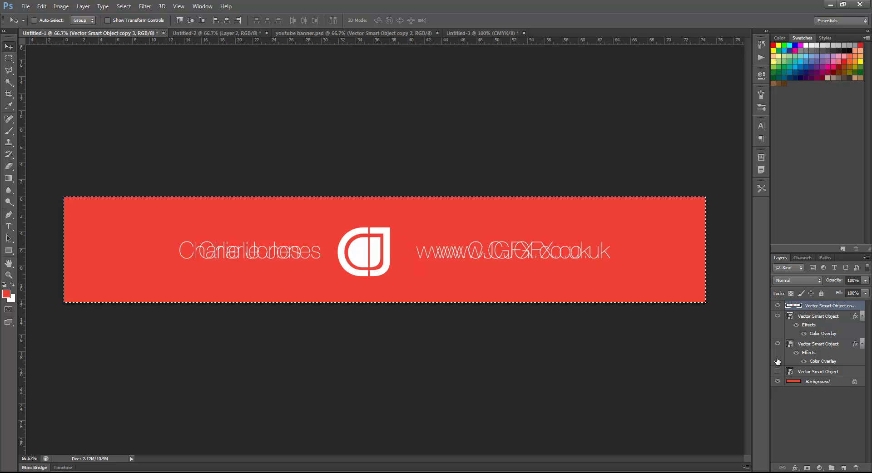
click(777, 344)
click(775, 315)
click(9, 58)
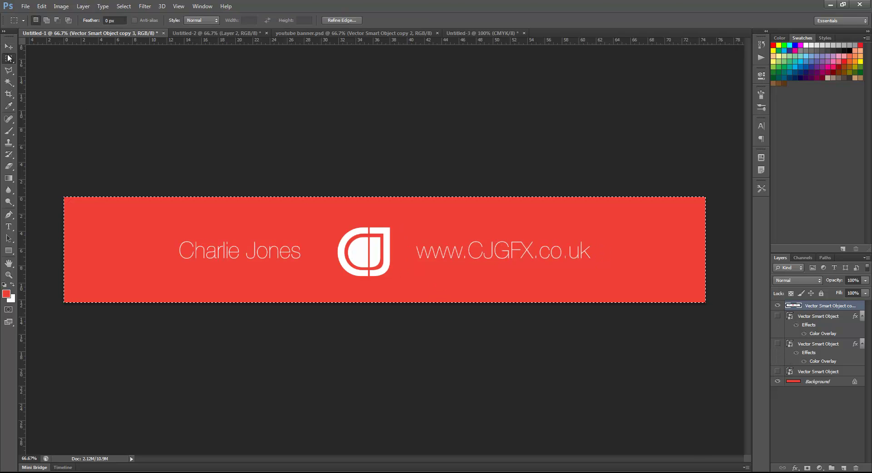
Cut the merged logo and text and paste them into Untitled-2 above the black box layer.
click(672, 358)
key(ctrl+a)
key(ctrl+x)
click(206, 33)
key(ctrl+v)
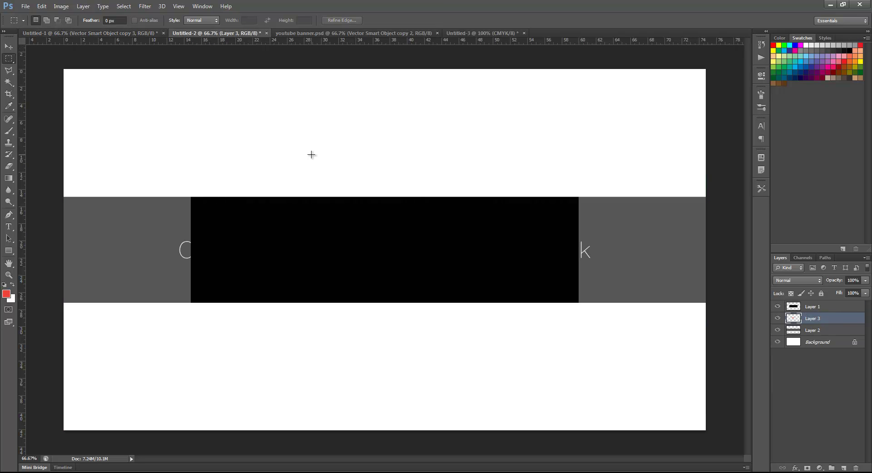
drag(824, 321, 823, 304)
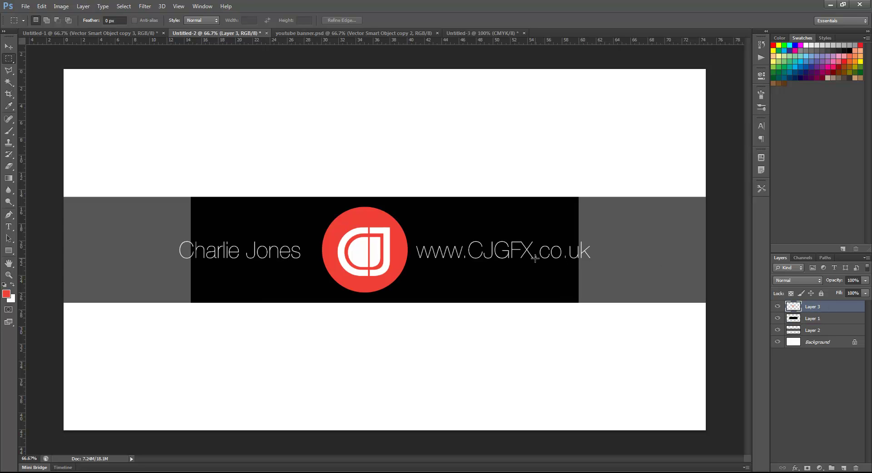
Scale the pasted Layer 3 to about 92% and center it on the template canvas.
key(ctrl+t)
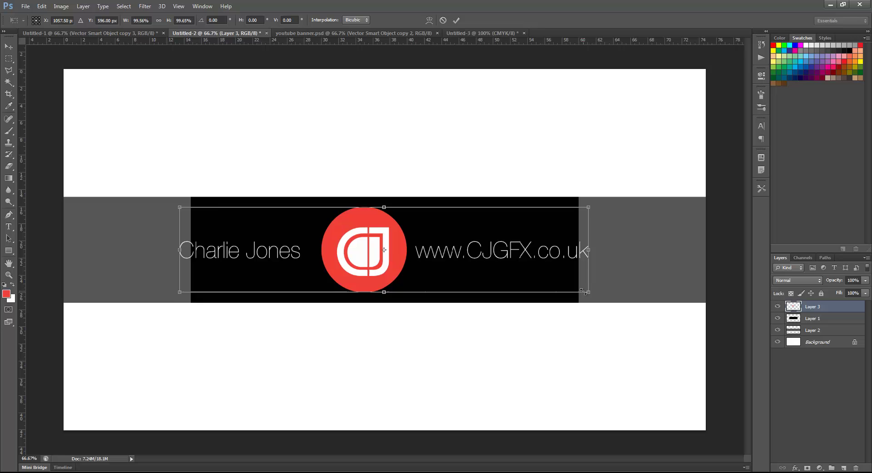
drag(592, 294, 545, 272)
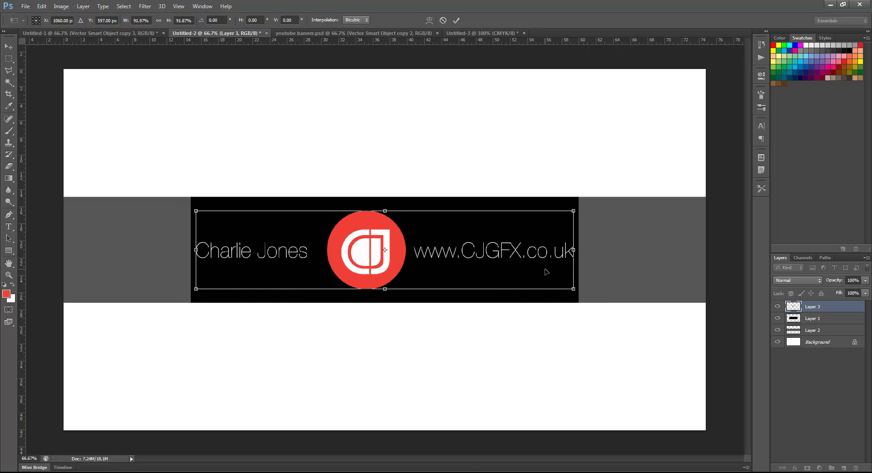
key(Return)
key(ctrl+a)
click(7, 47)
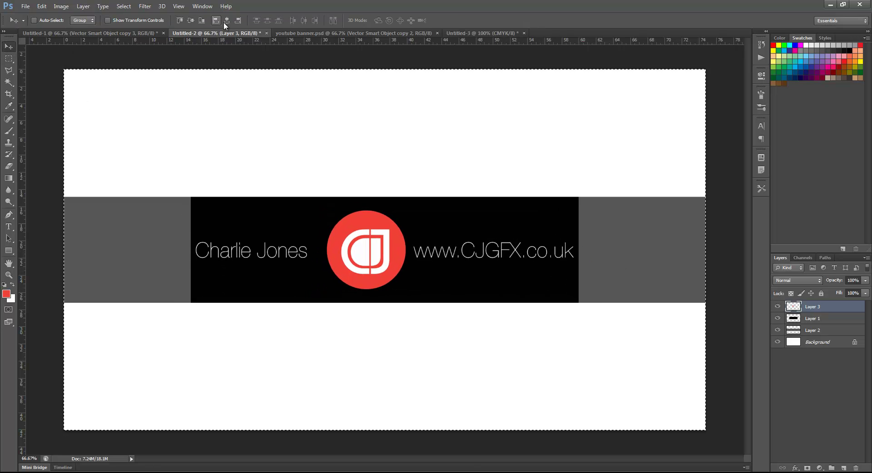
click(12, 58)
click(496, 256)
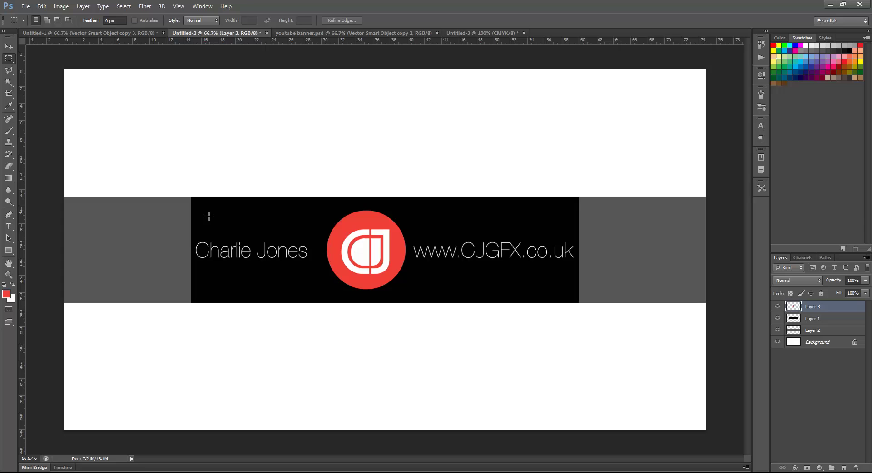
Duplicate Layer 2 and fill the grey band with the foreground red.
drag(188, 195, 580, 303)
click(587, 325)
drag(705, 303, 63, 195)
click(825, 330)
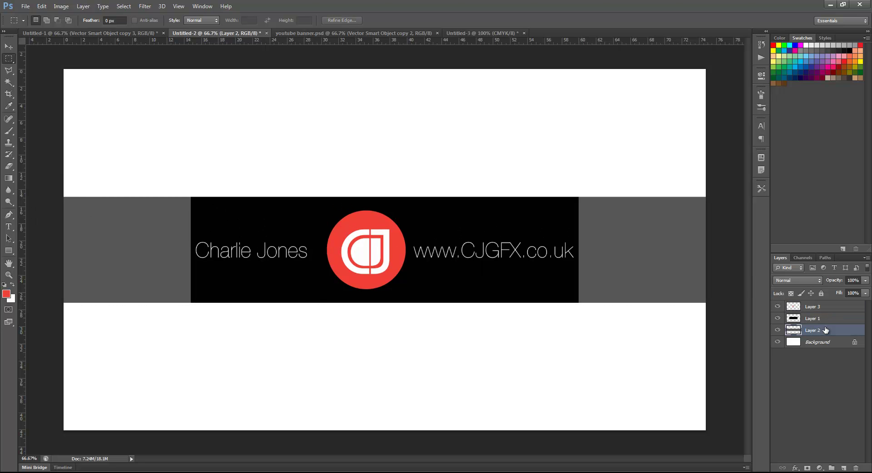
key(ctrl+j)
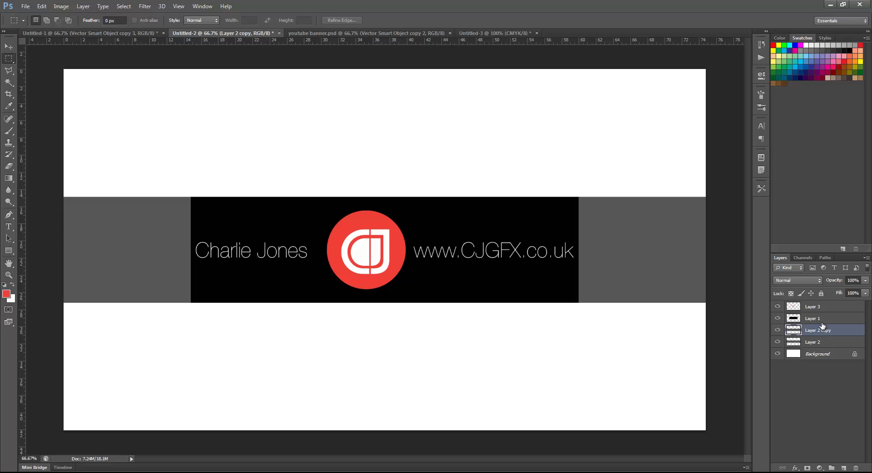
key(alt+BackSpace)
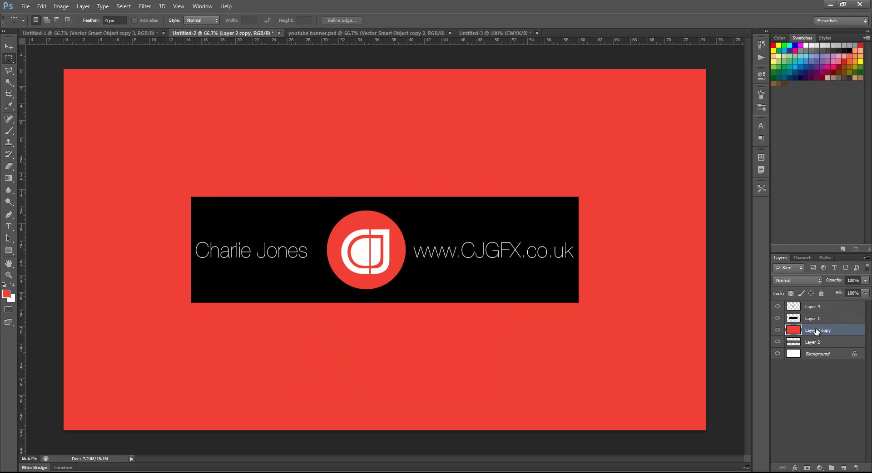
key(ctrl+z)
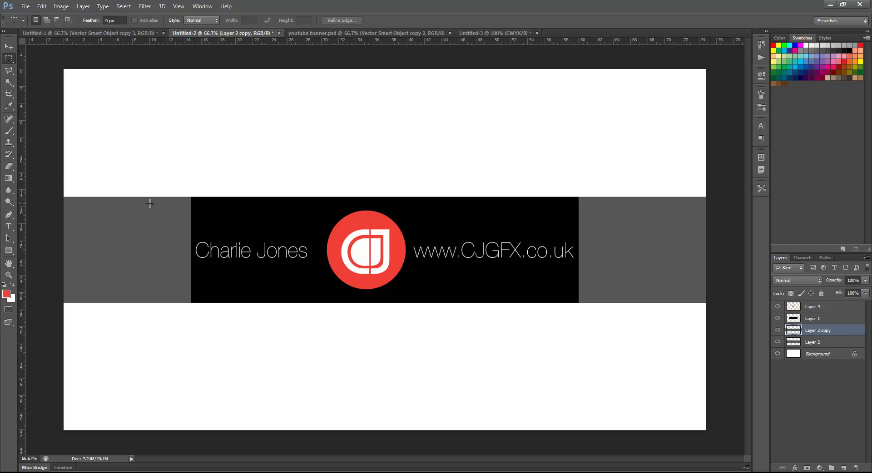
ctrl+click(791, 330)
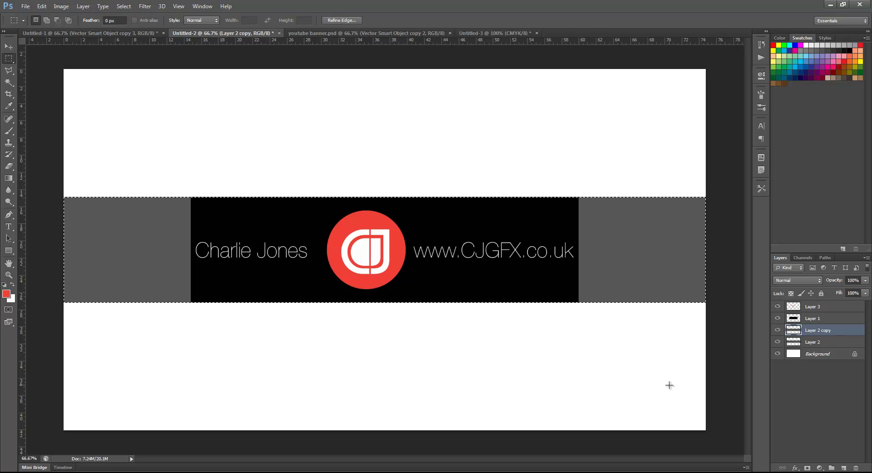
key(alt+BackSpace)
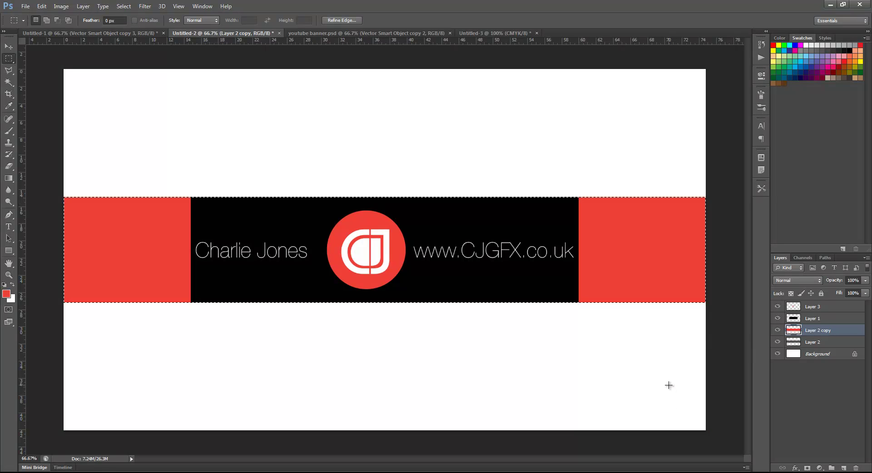
click(806, 319)
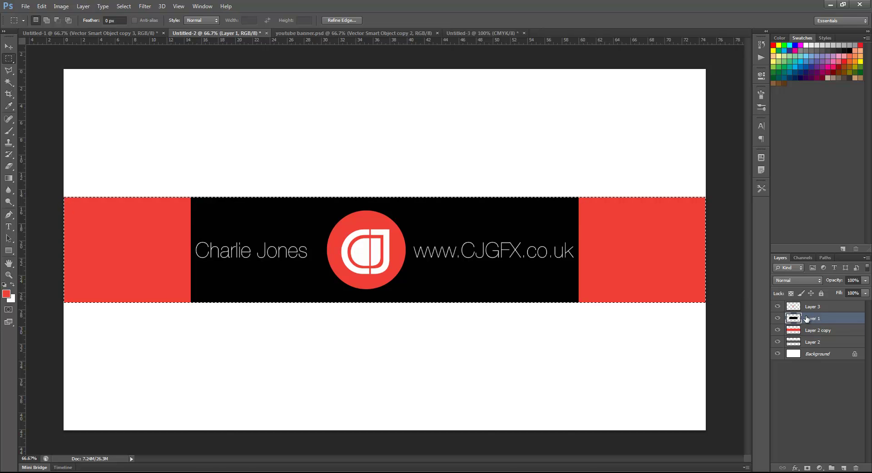
click(68, 103)
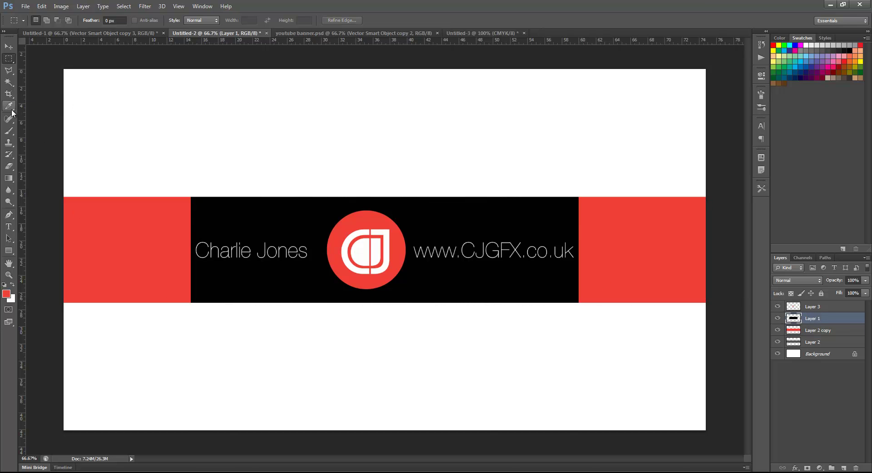
Add guides at the black box's left, right and top edges, then hide Layer 1.
drag(21, 120, 191, 180)
drag(24, 148, 578, 200)
drag(358, 47, 344, 301)
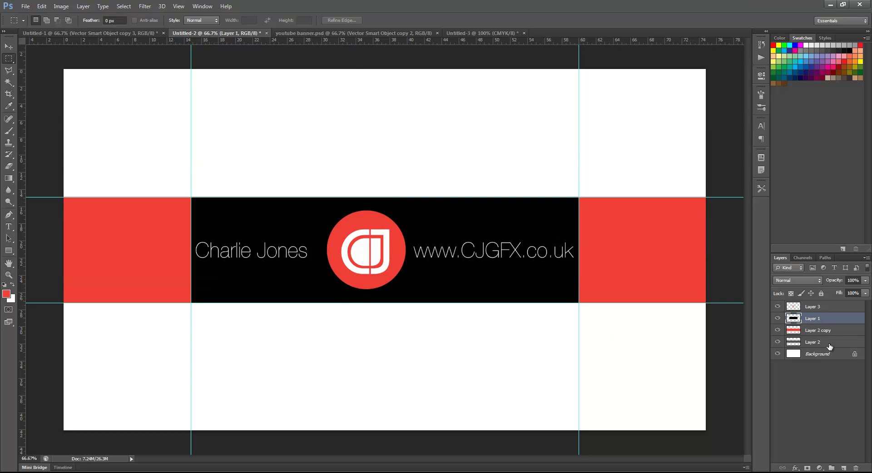
click(777, 318)
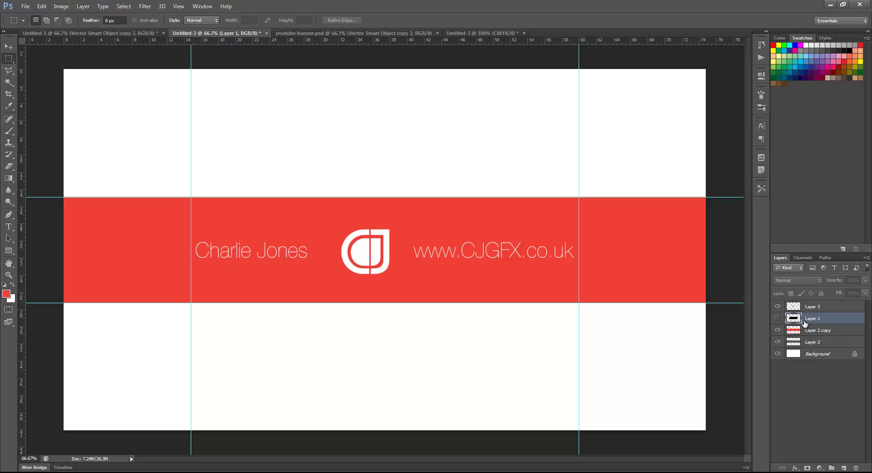
Delete Layer 1, fill the Background red, and add a guide at the canvas's left edge.
key(Delete)
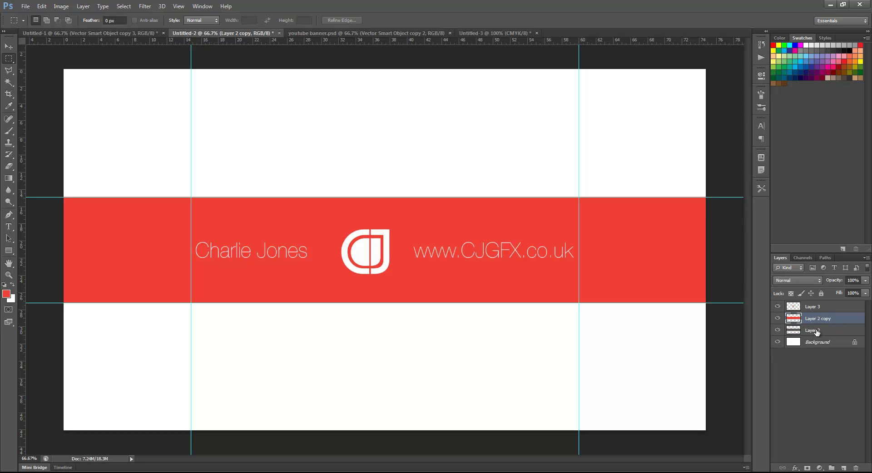
click(818, 341)
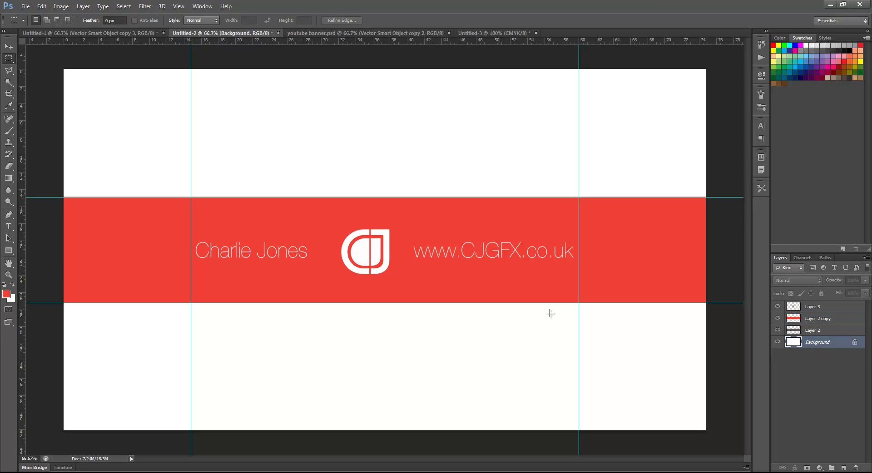
key(alt+BackSpace)
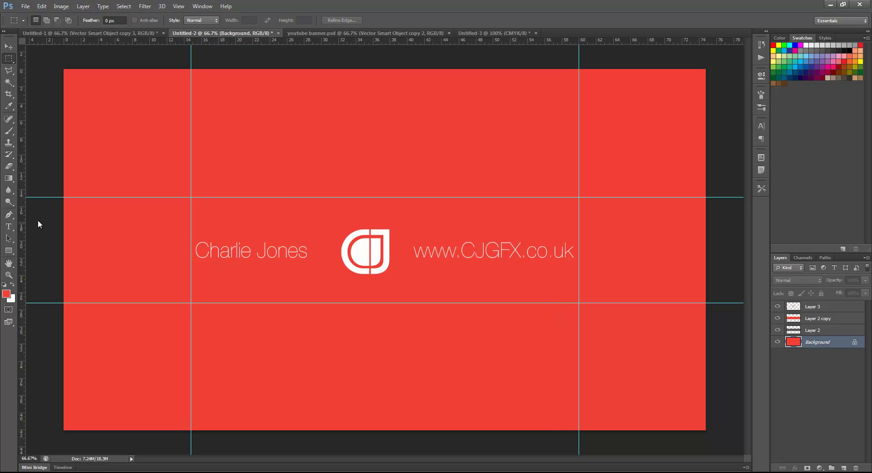
drag(21, 213, 707, 242)
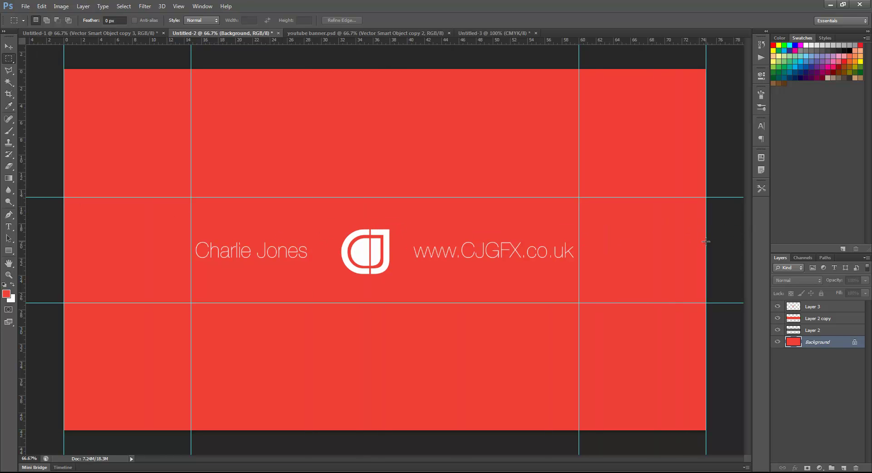